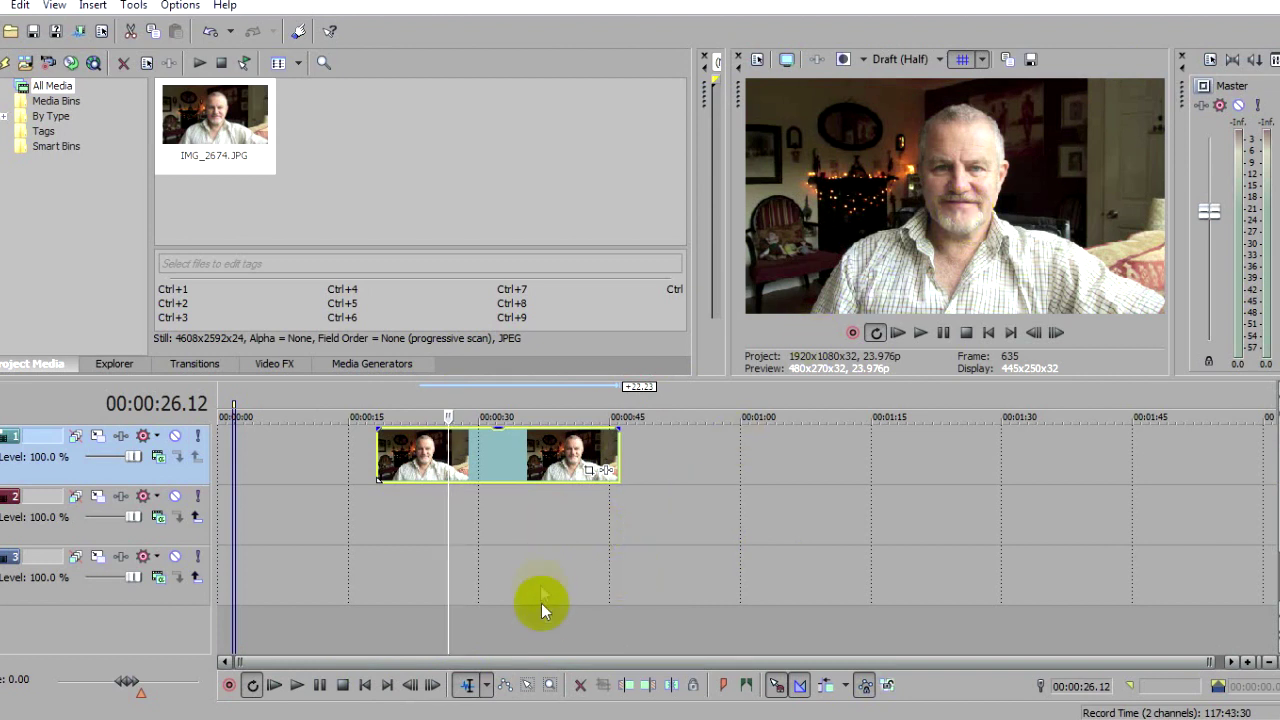
Add a new video track and move the photo clip back up to track 1
left_click(92, 6)
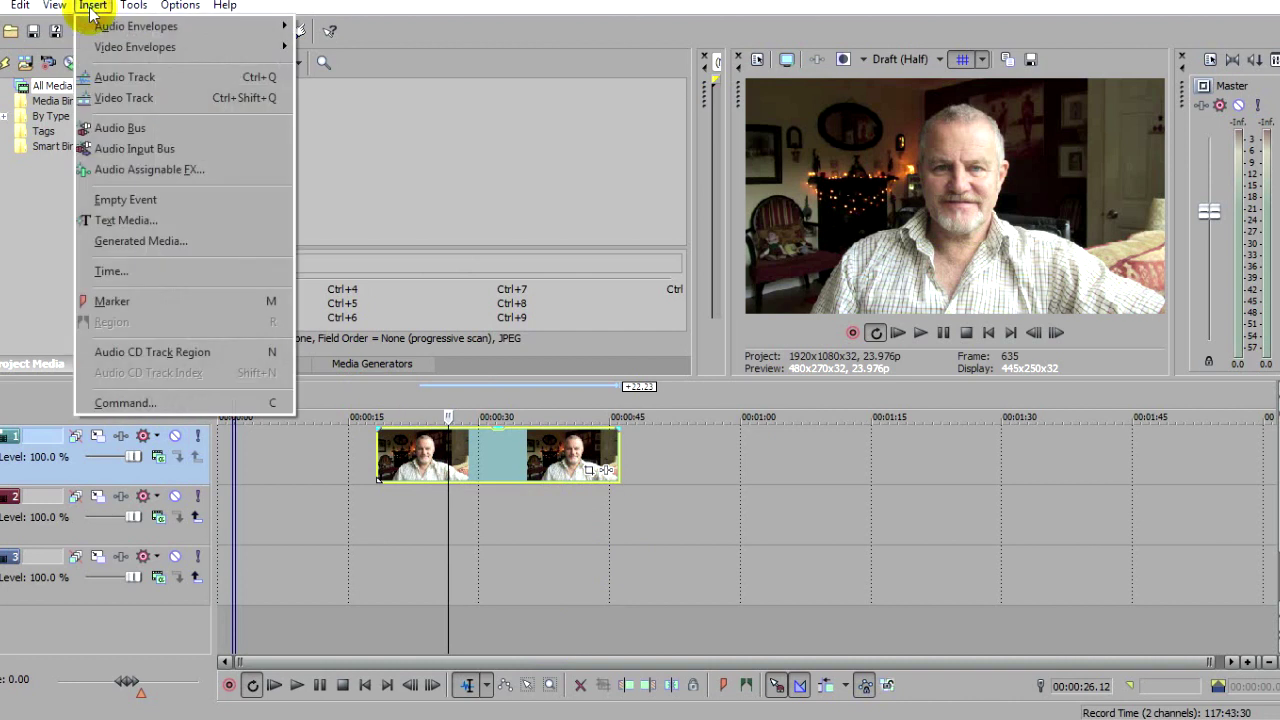
left_click(130, 100)
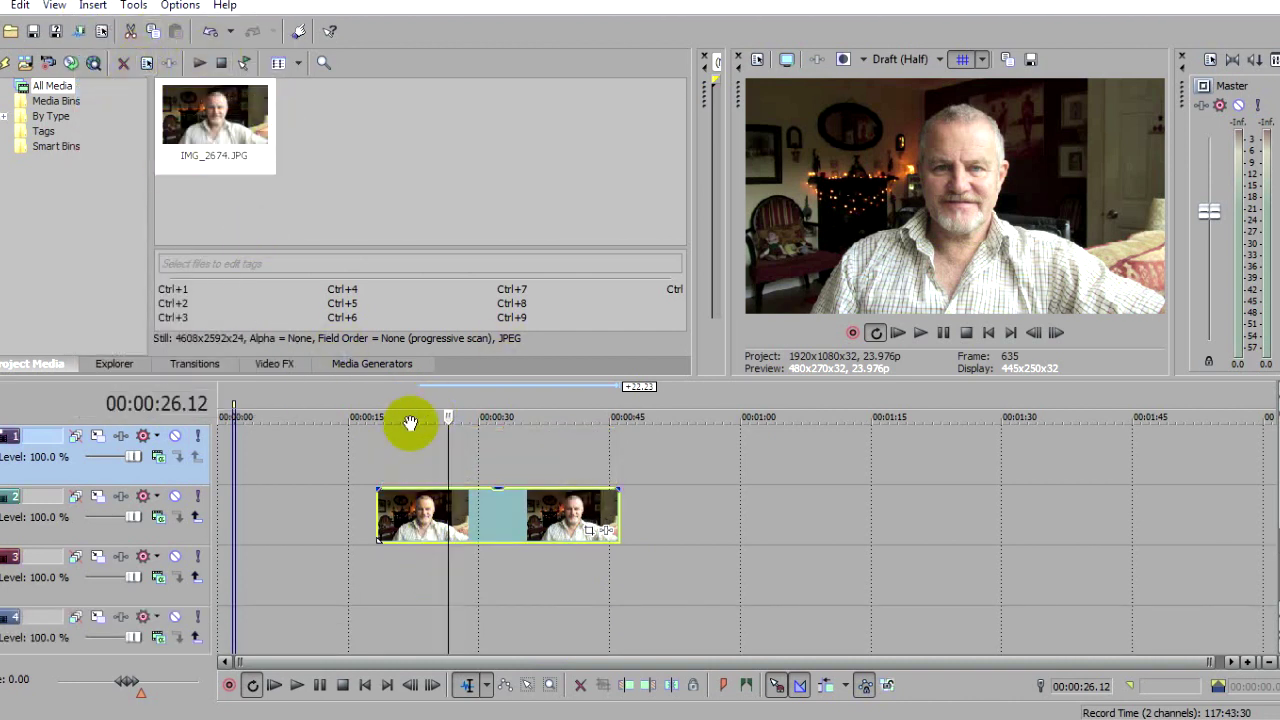
left_click_drag(491, 512, 502, 451)
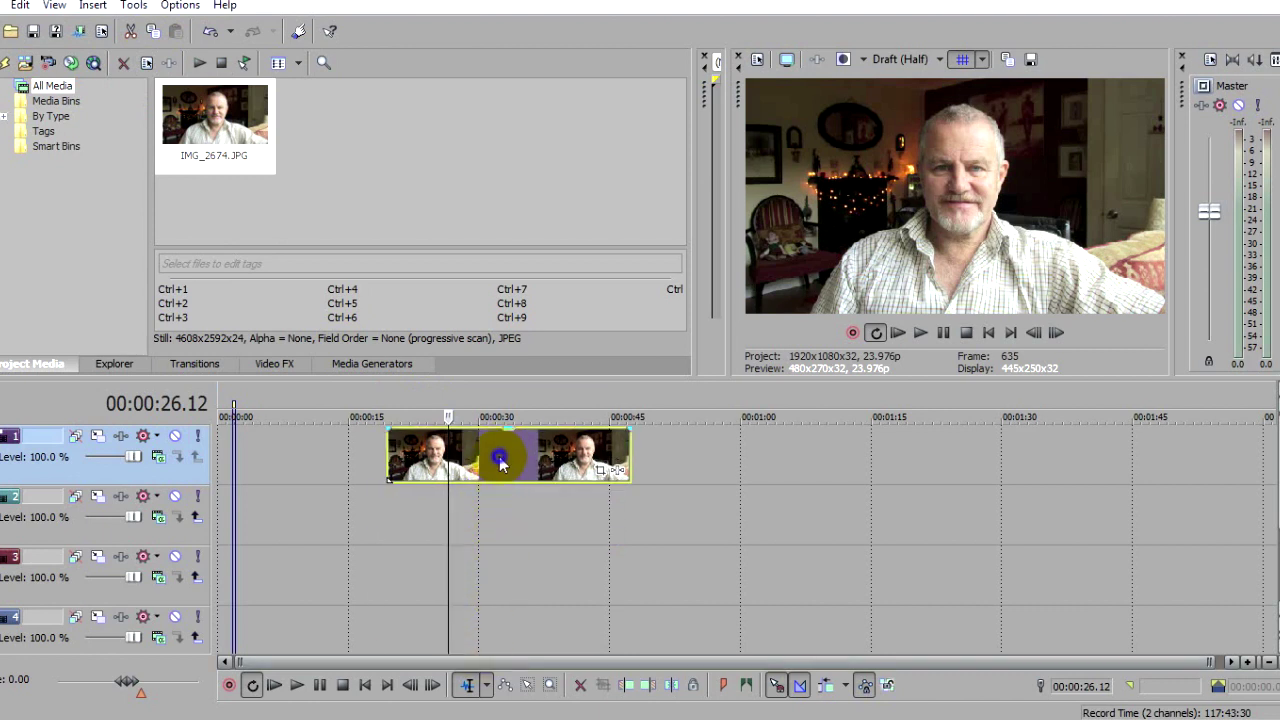
Paste a copy of the photo clip on track 1 at 00:00:55.03, then return the playhead to 00:00:26.07
right_click(499, 456)
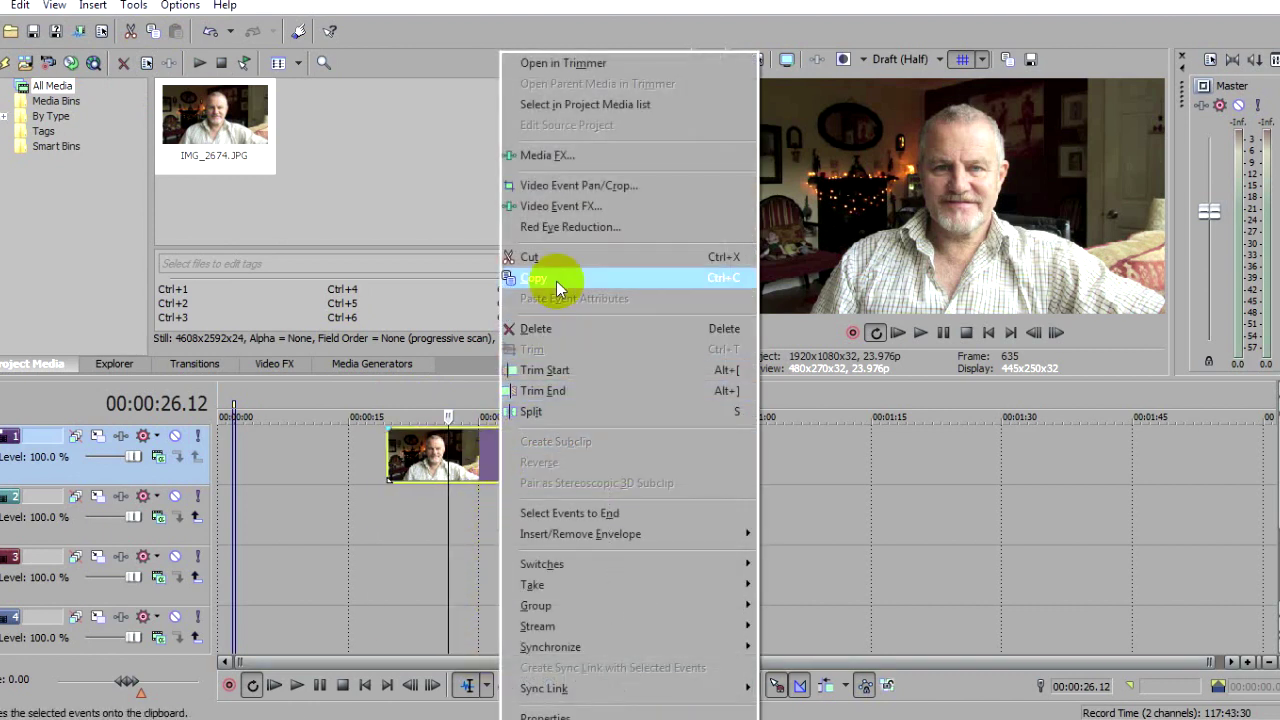
left_click(553, 279)
left_click(698, 455)
right_click(698, 455)
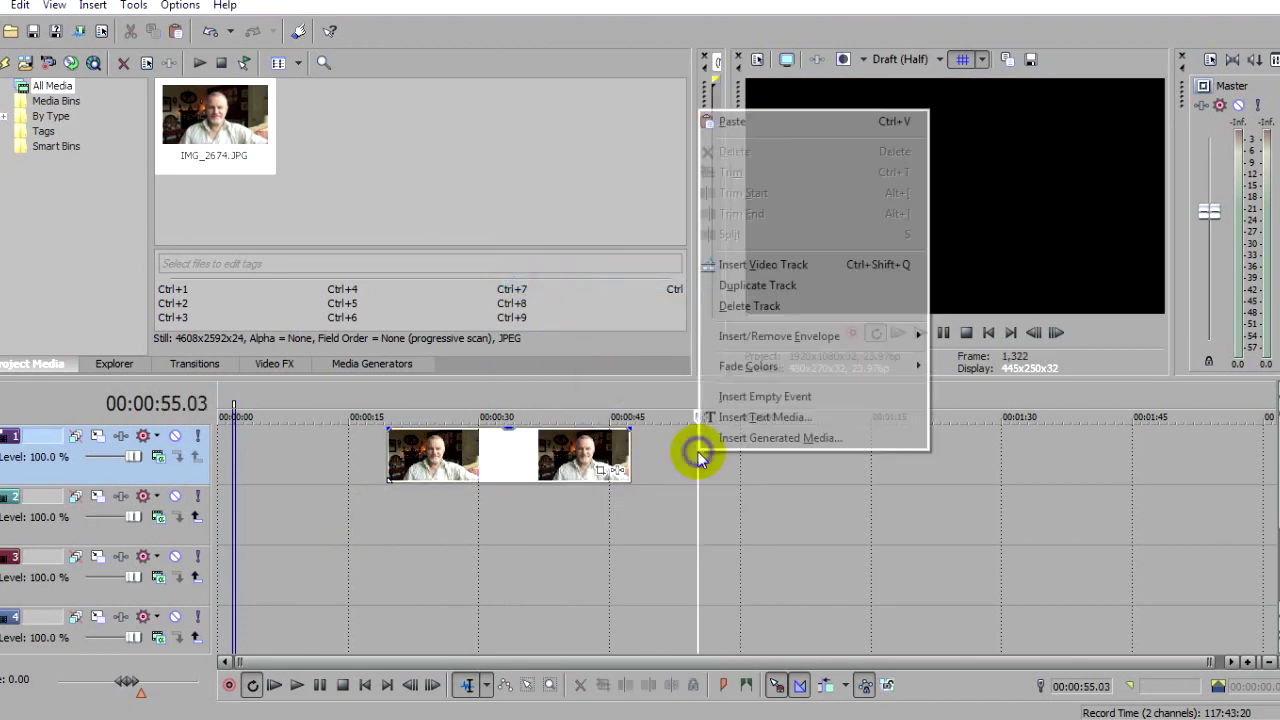
left_click(793, 121)
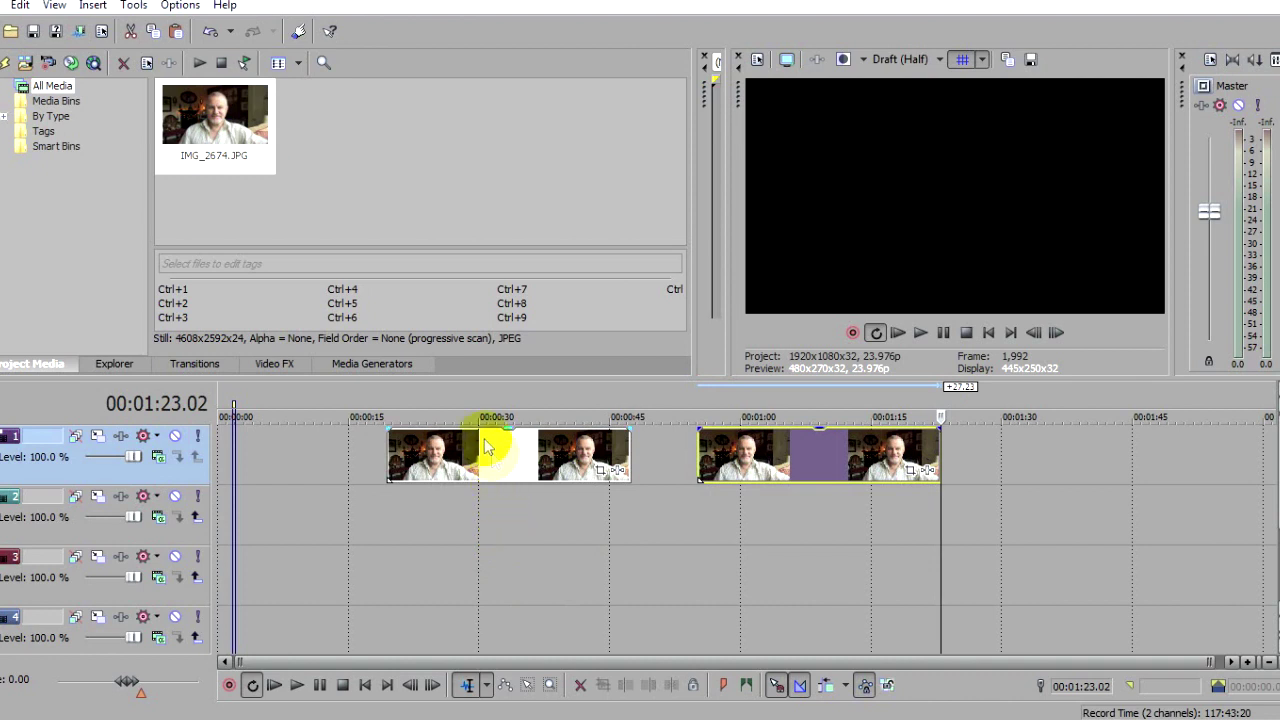
left_click(446, 396)
left_click_drag(958, 199, 952, 222)
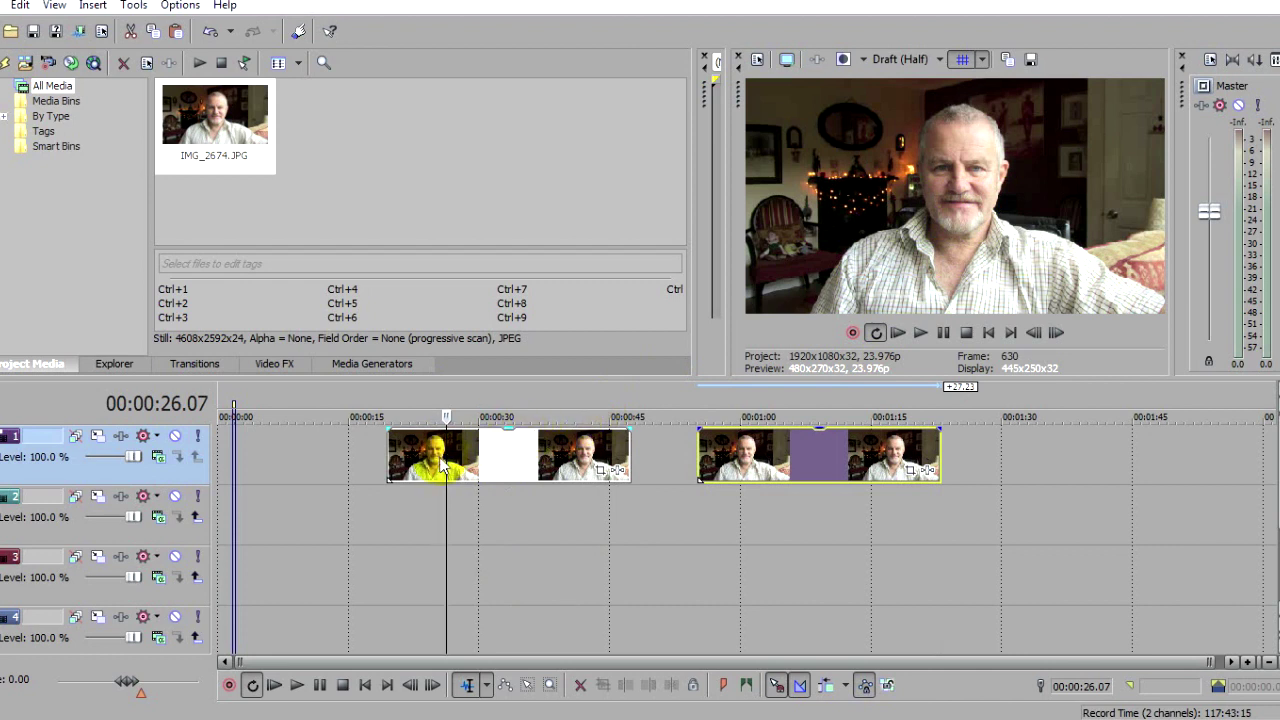
Insert a Sony Solid Color event on track 2 set to pure black (0,0,0)
right_click(465, 518)
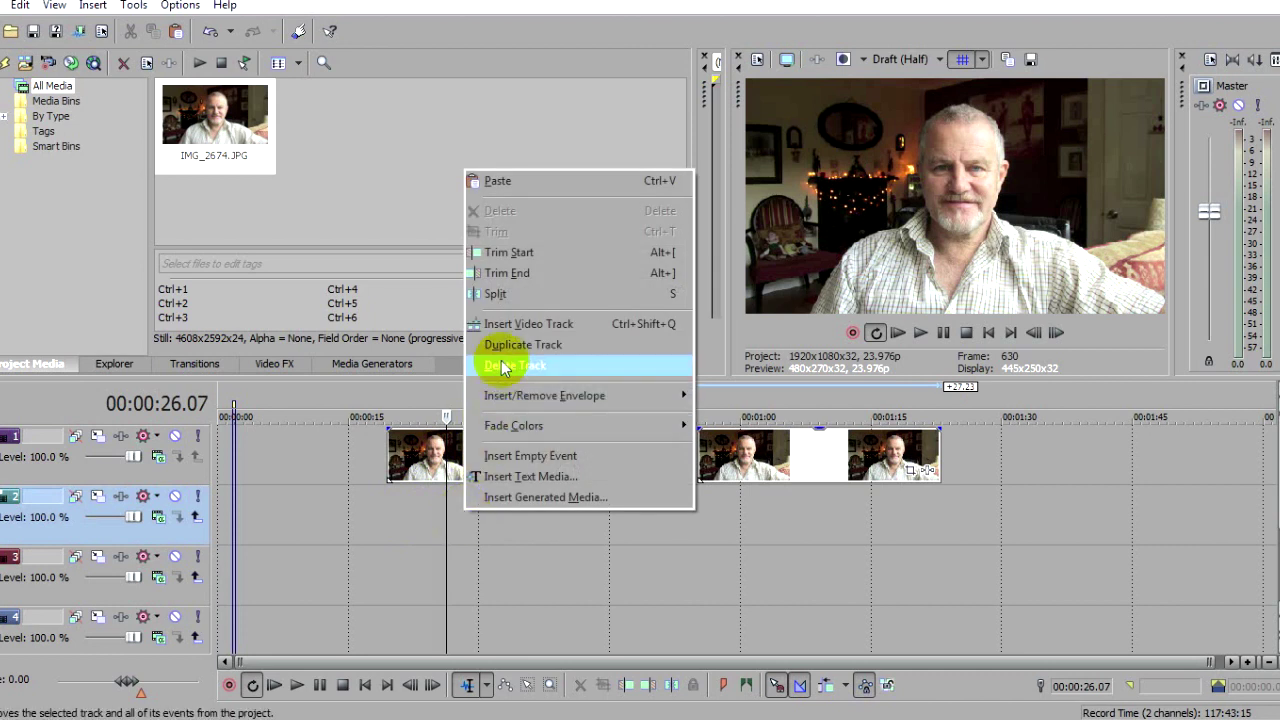
left_click(530, 497)
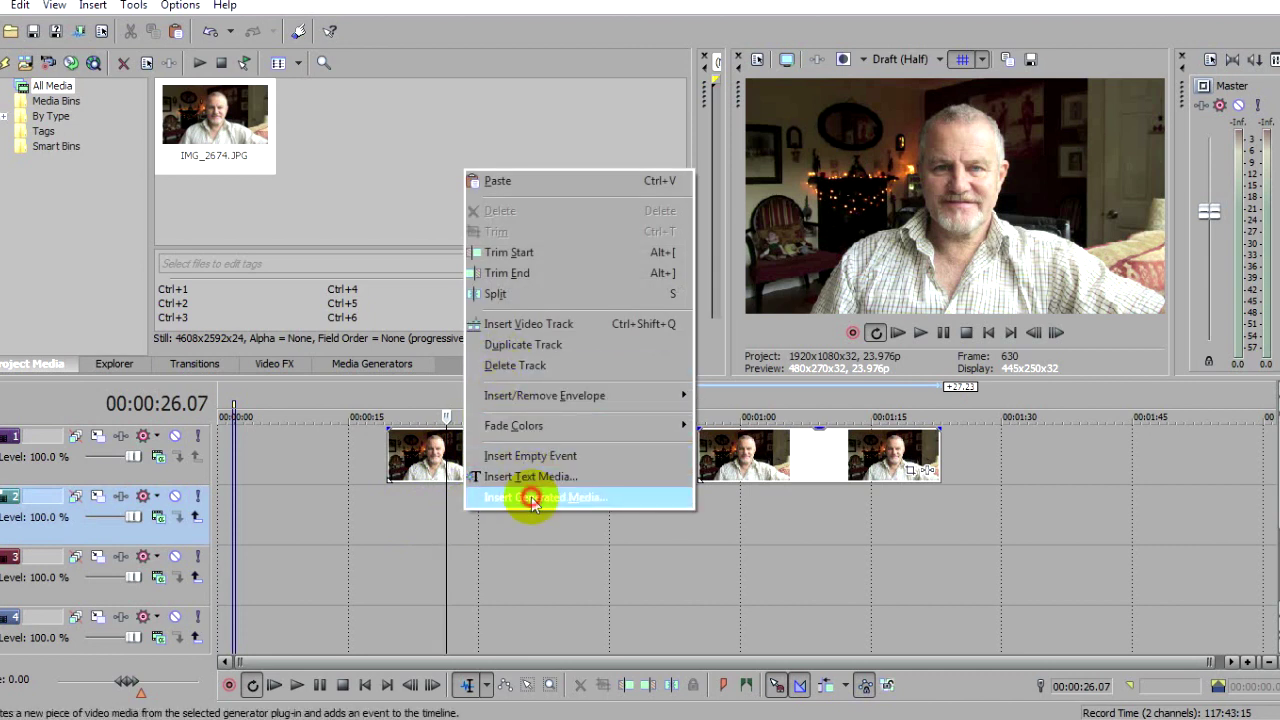
double_click(363, 386)
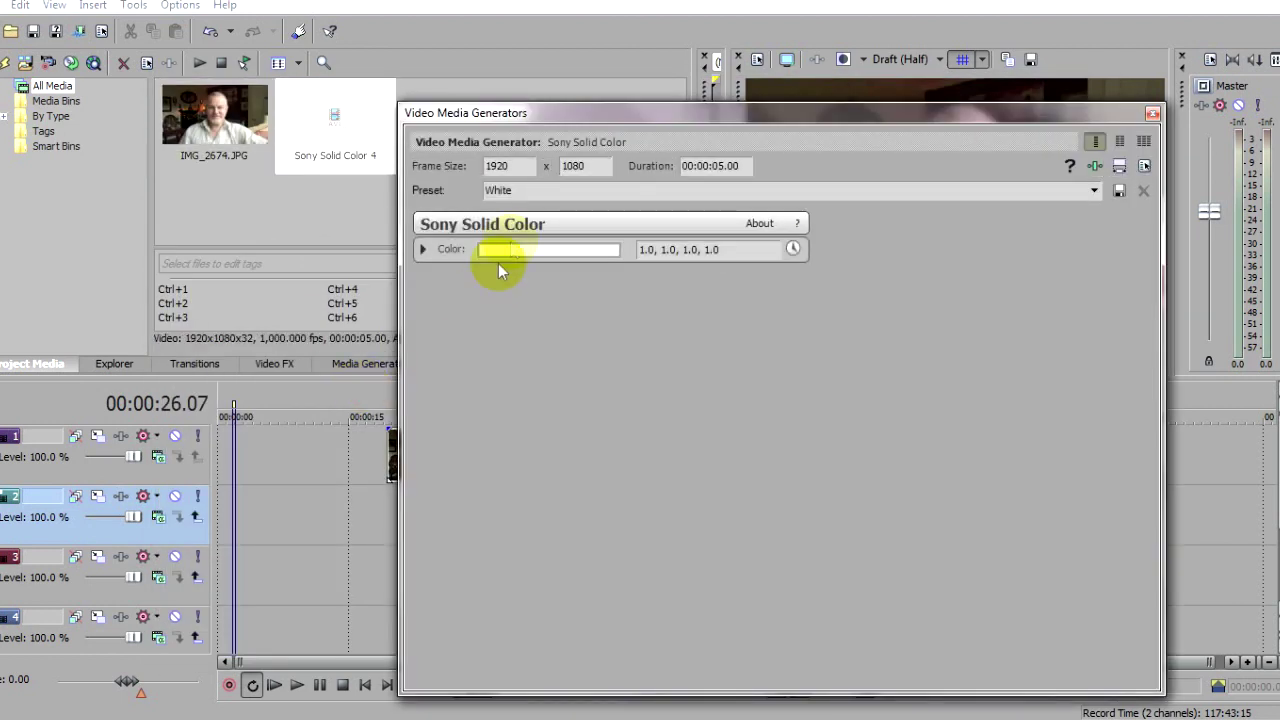
left_click(421, 250)
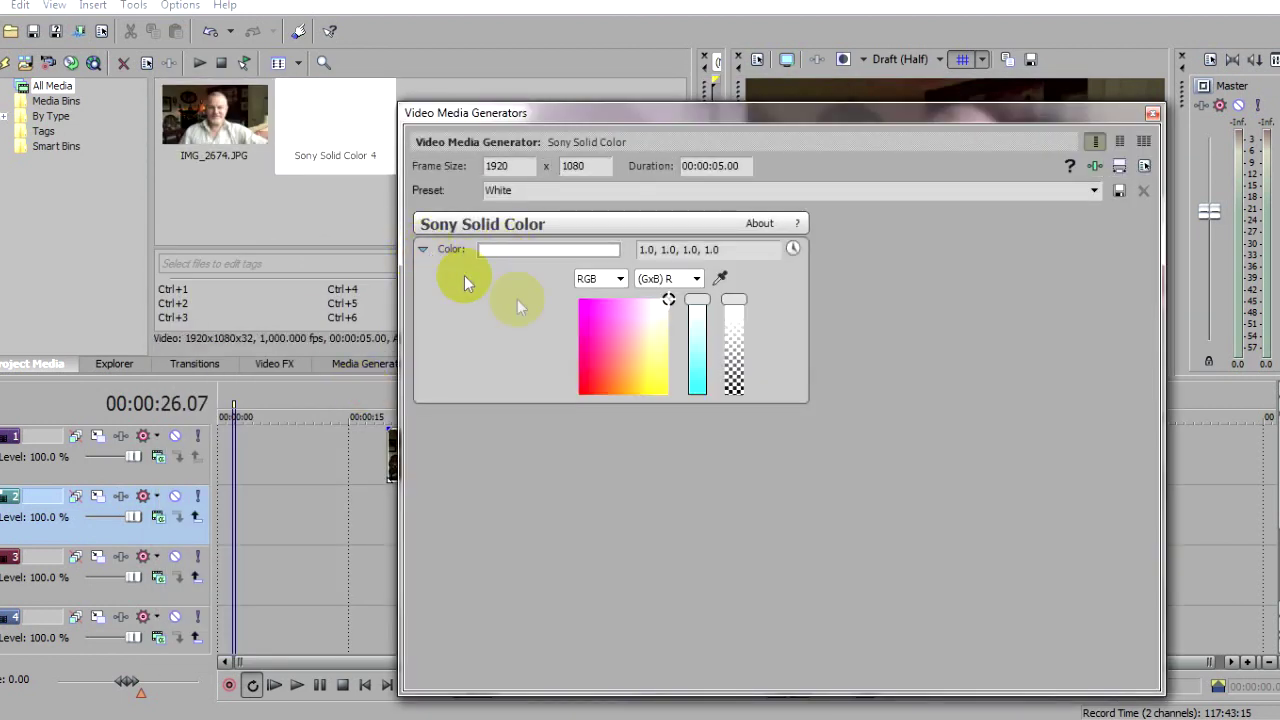
left_click(589, 377)
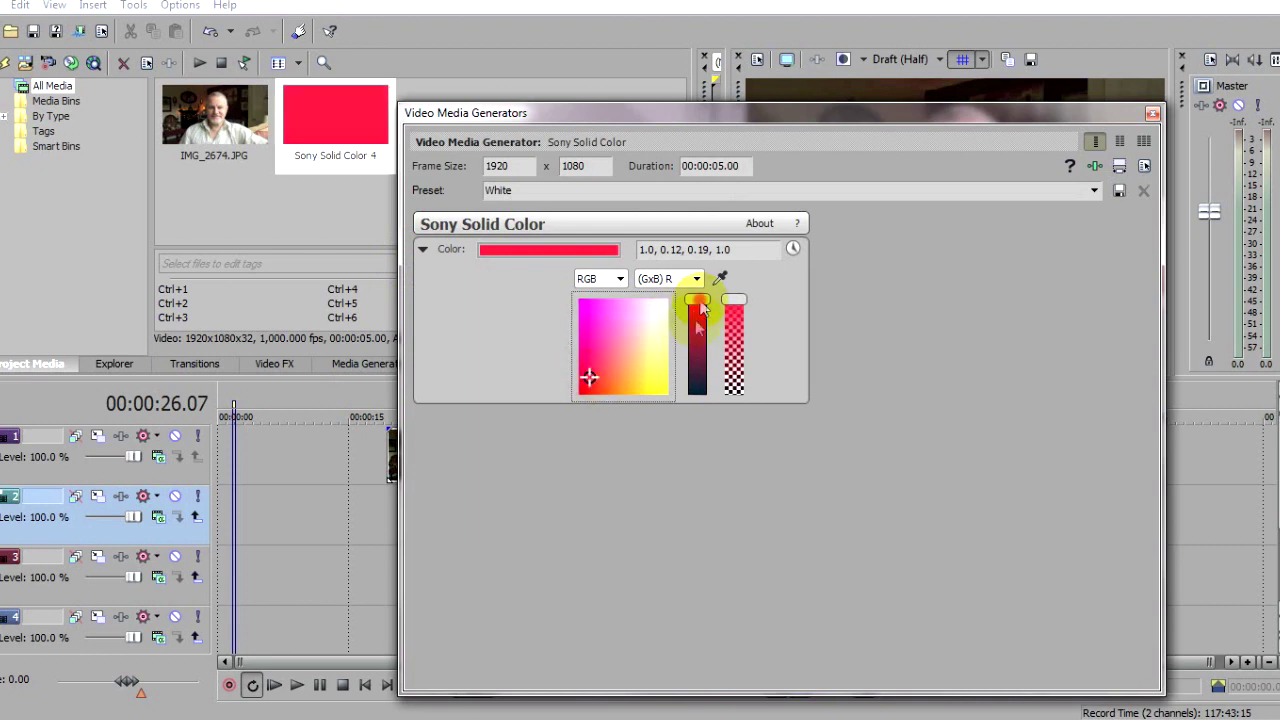
left_click_drag(697, 300, 696, 405)
left_click_drag(587, 373, 574, 404)
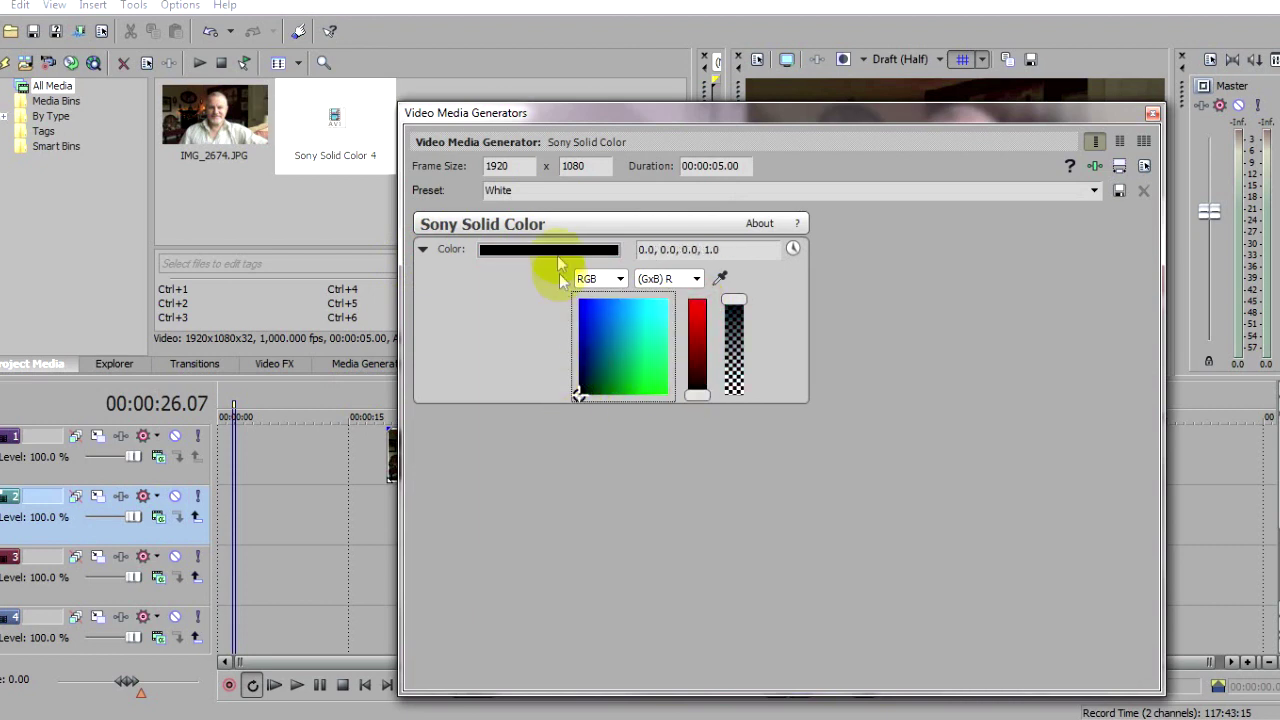
left_click(1152, 115)
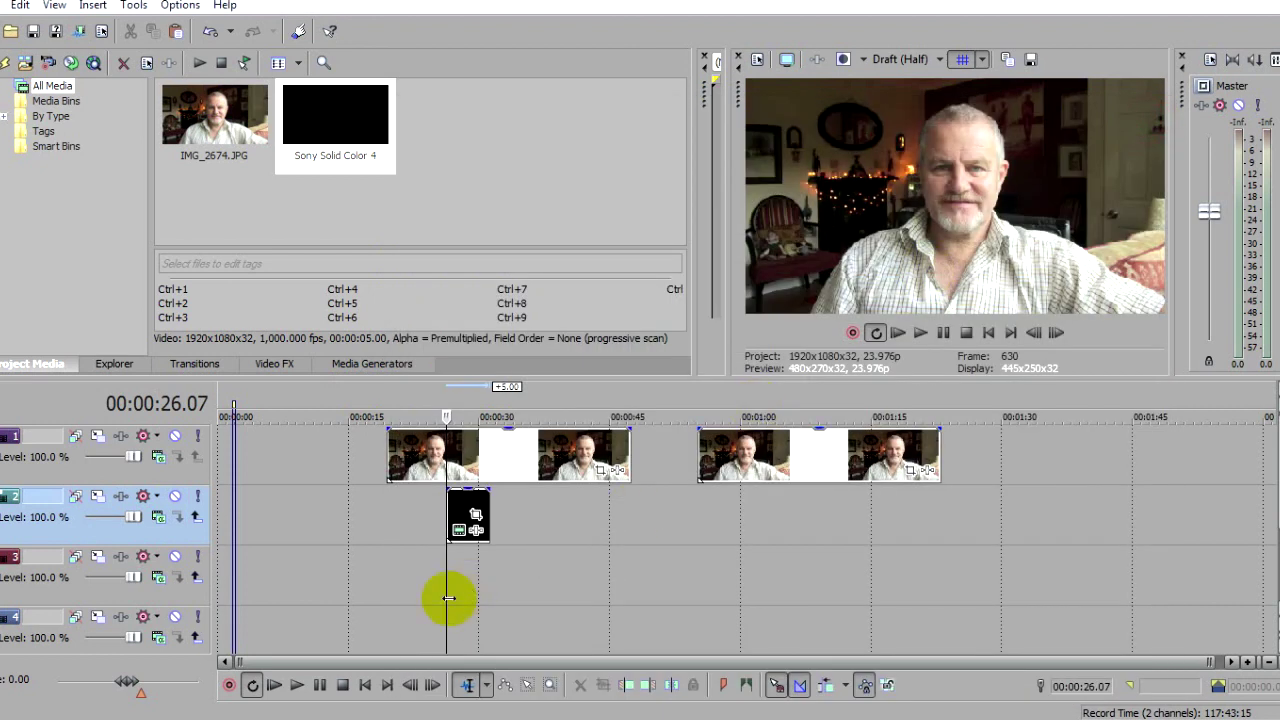
Trim the black solid to match the first photo clip's span, then open that photo's Pan/Crop
left_click_drag(450, 510, 389, 514)
left_click_drag(487, 517, 634, 499)
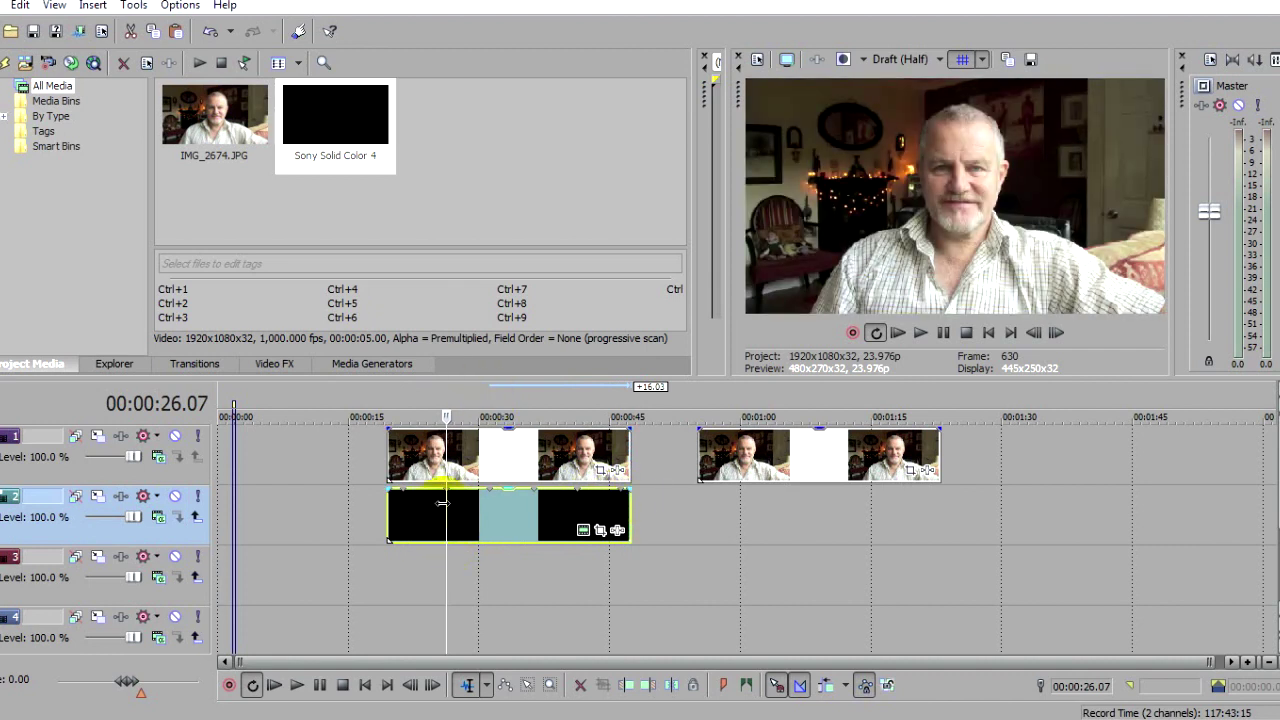
left_click(603, 473)
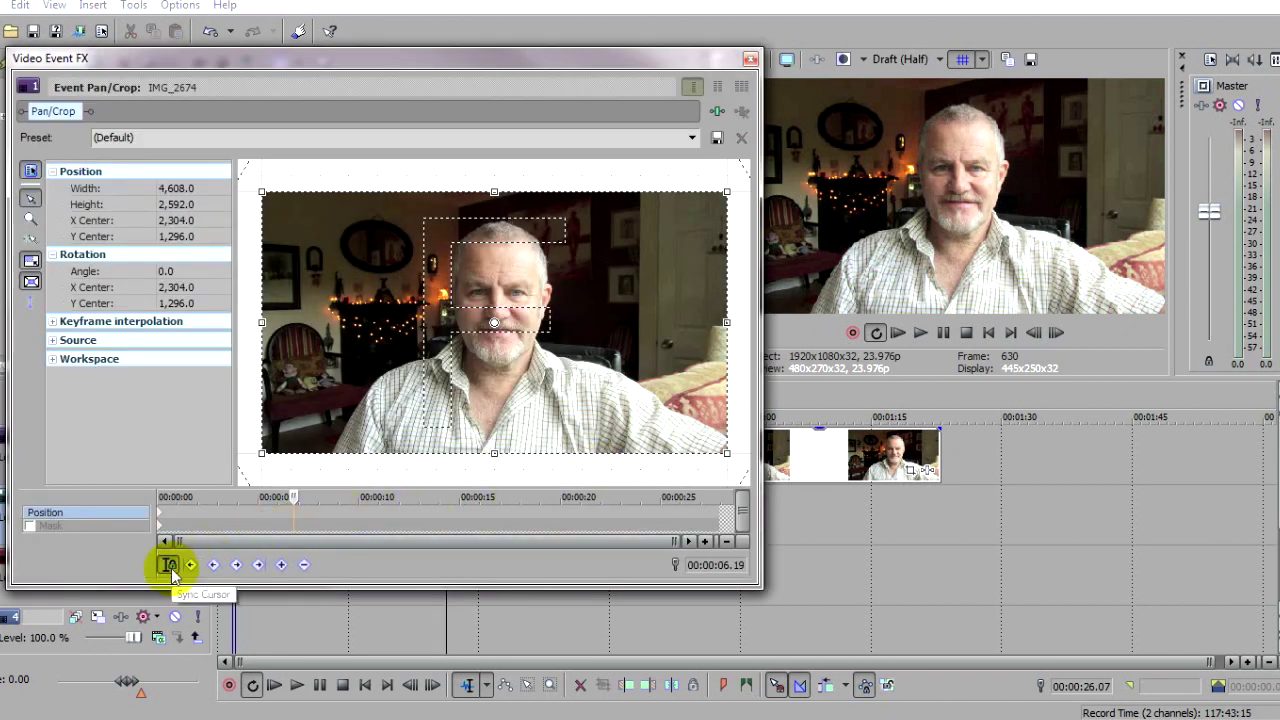
Turn on Sync Cursor, move the Pan/Crop cursor to 00:00:00.00 and enable the Mask
left_click(170, 566)
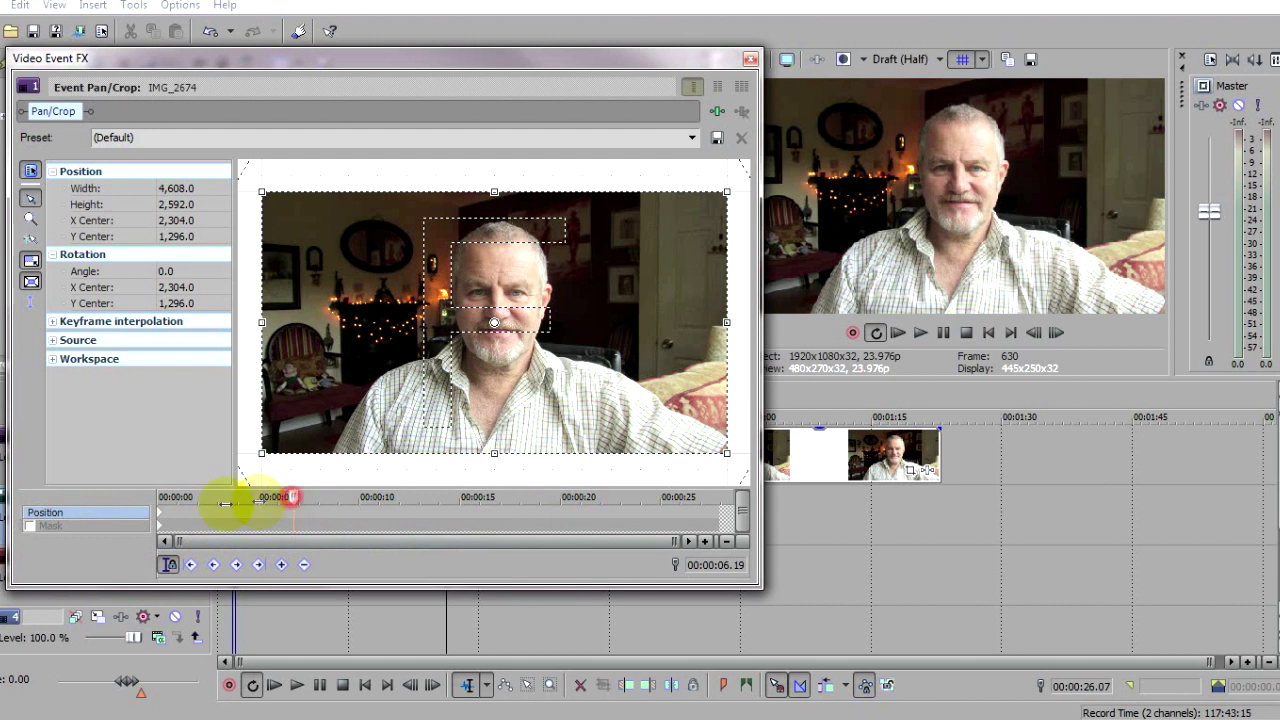
left_click(136, 517)
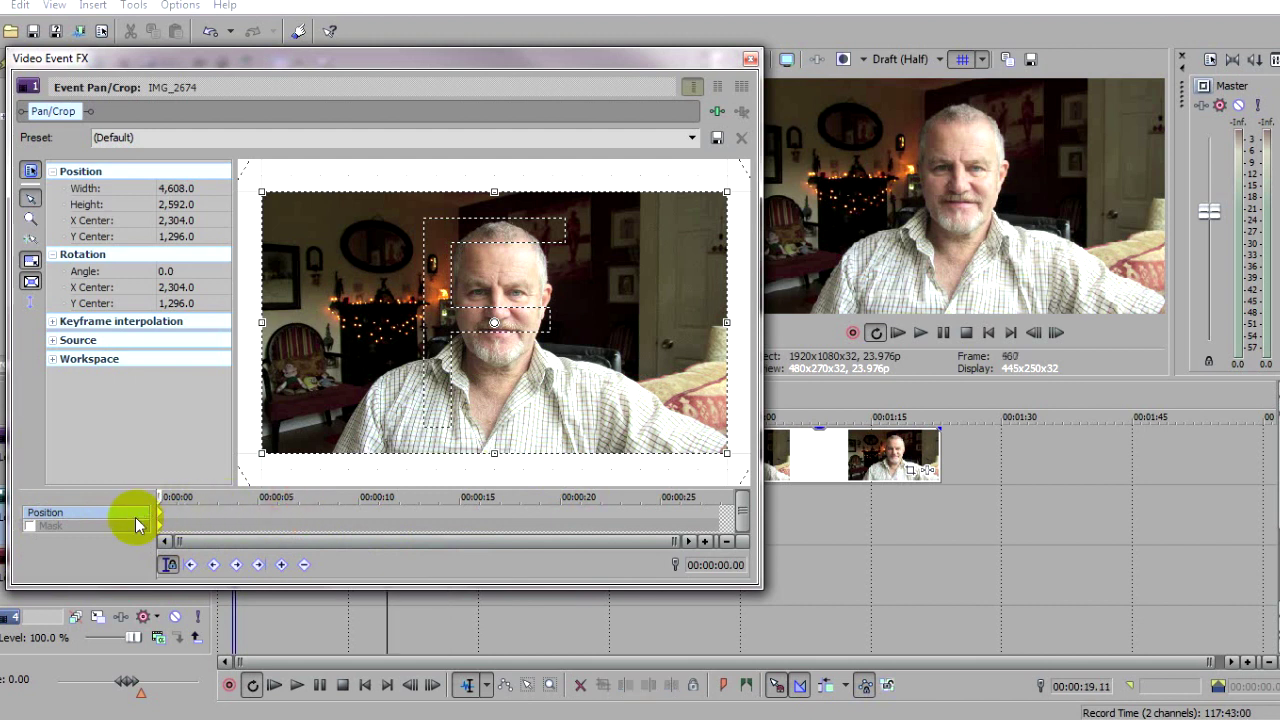
left_click(31, 527)
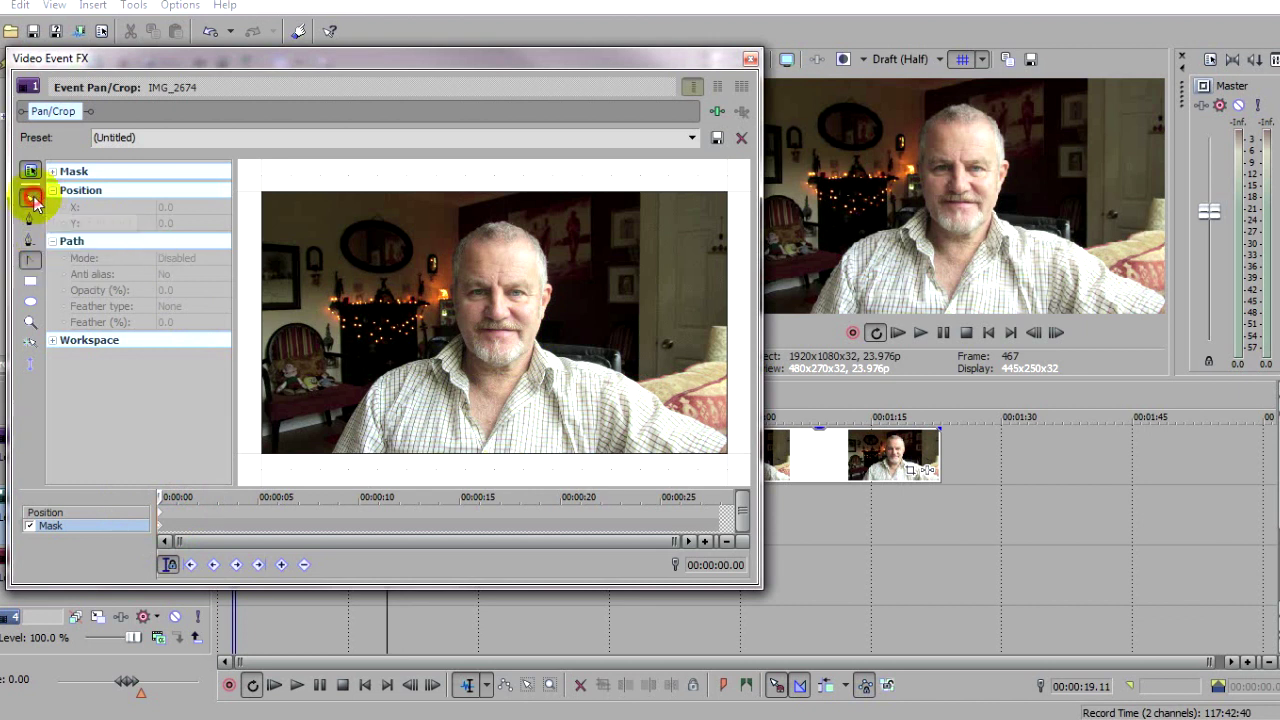
Select the Anchor Creation Tool and zoom the preview in on the mouth
left_click(29, 222)
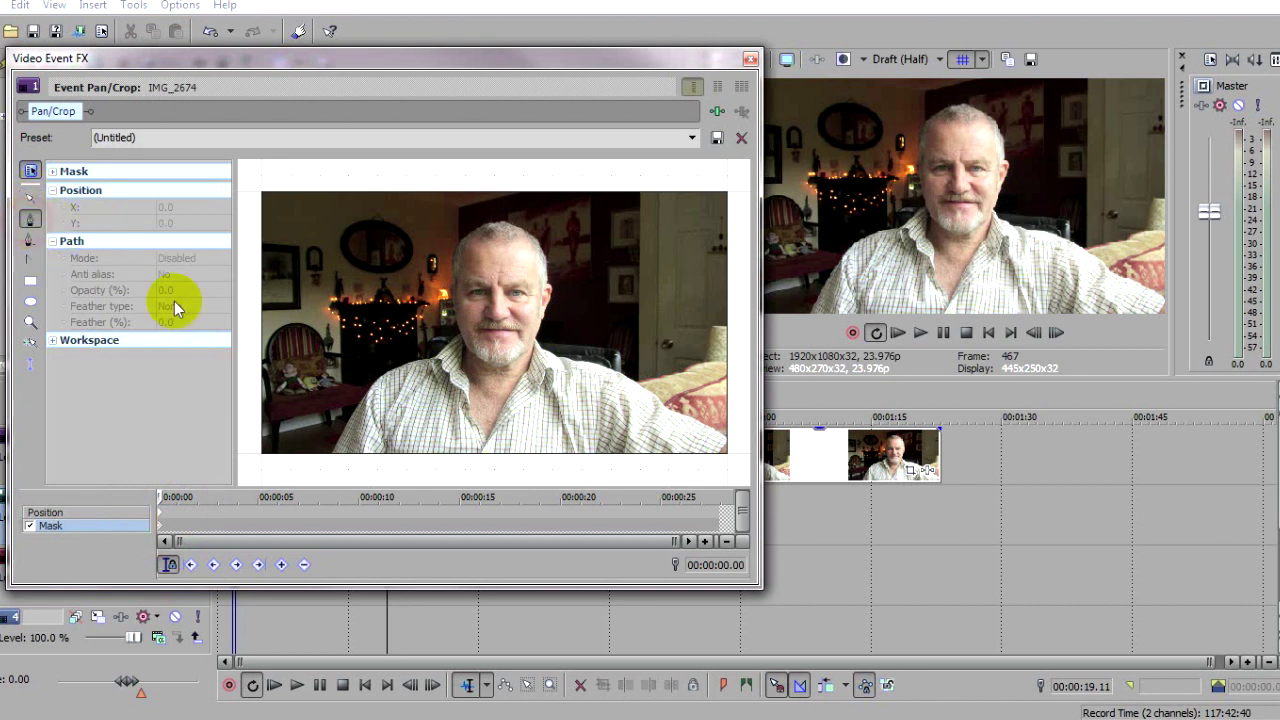
scroll(494, 341, "up", 4)
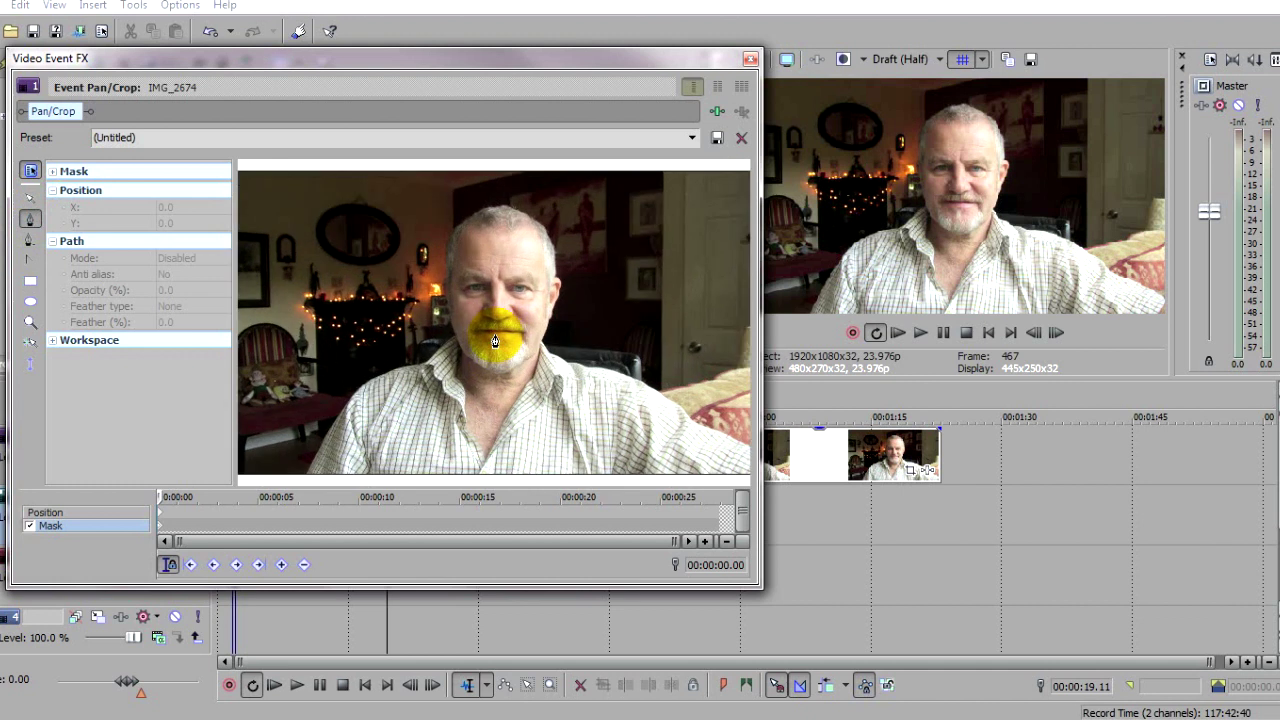
scroll(494, 341, "up", 1)
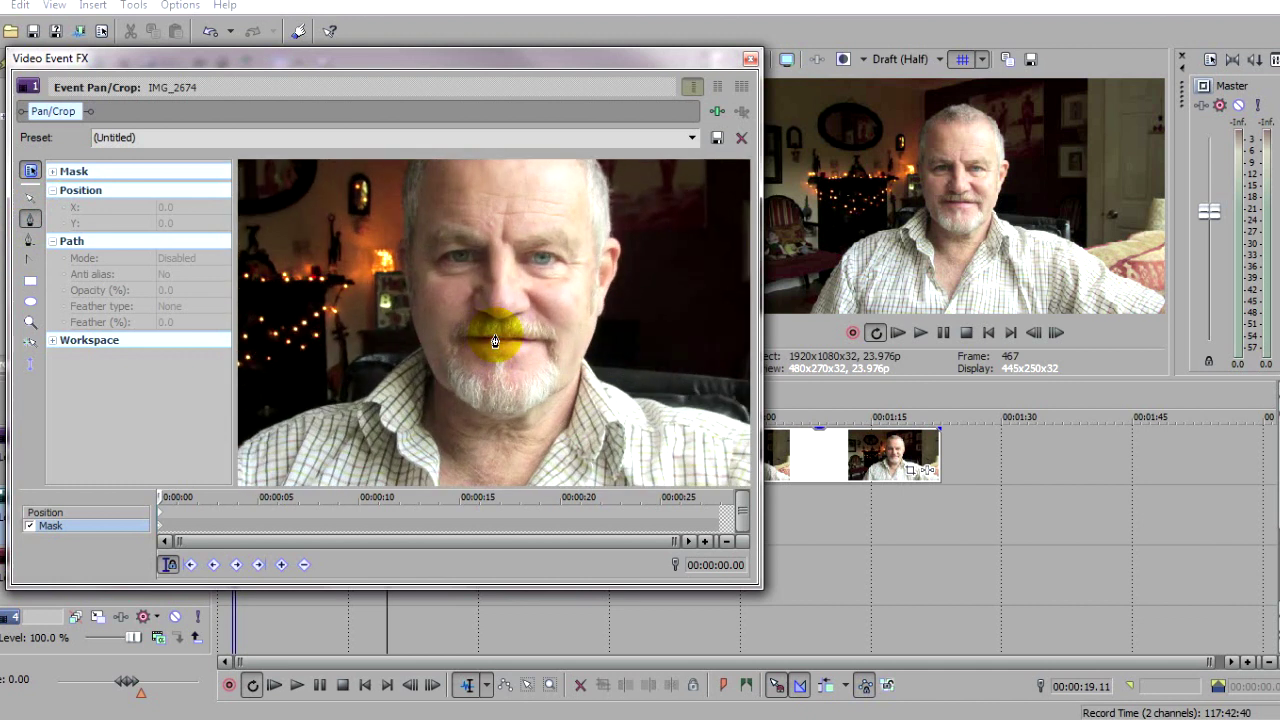
scroll(494, 341, "up", 1)
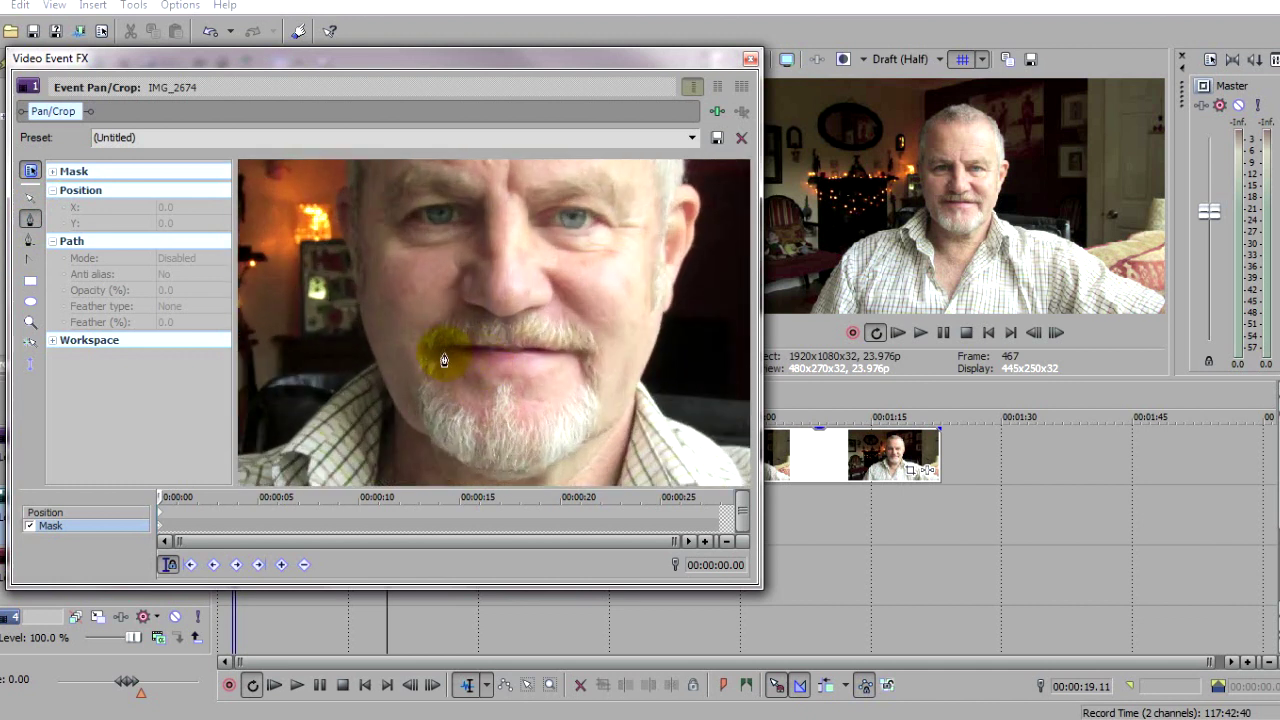
Place mask points along the upper lip, lower lip and chin, closing the path at the first point
left_click(443, 350)
left_click(474, 350)
left_click(501, 351)
left_click(525, 351)
left_click(553, 354)
left_click(577, 356)
left_click(584, 365)
left_click(580, 383)
left_click(557, 401)
left_click(525, 412)
left_click(489, 412)
left_click(457, 397)
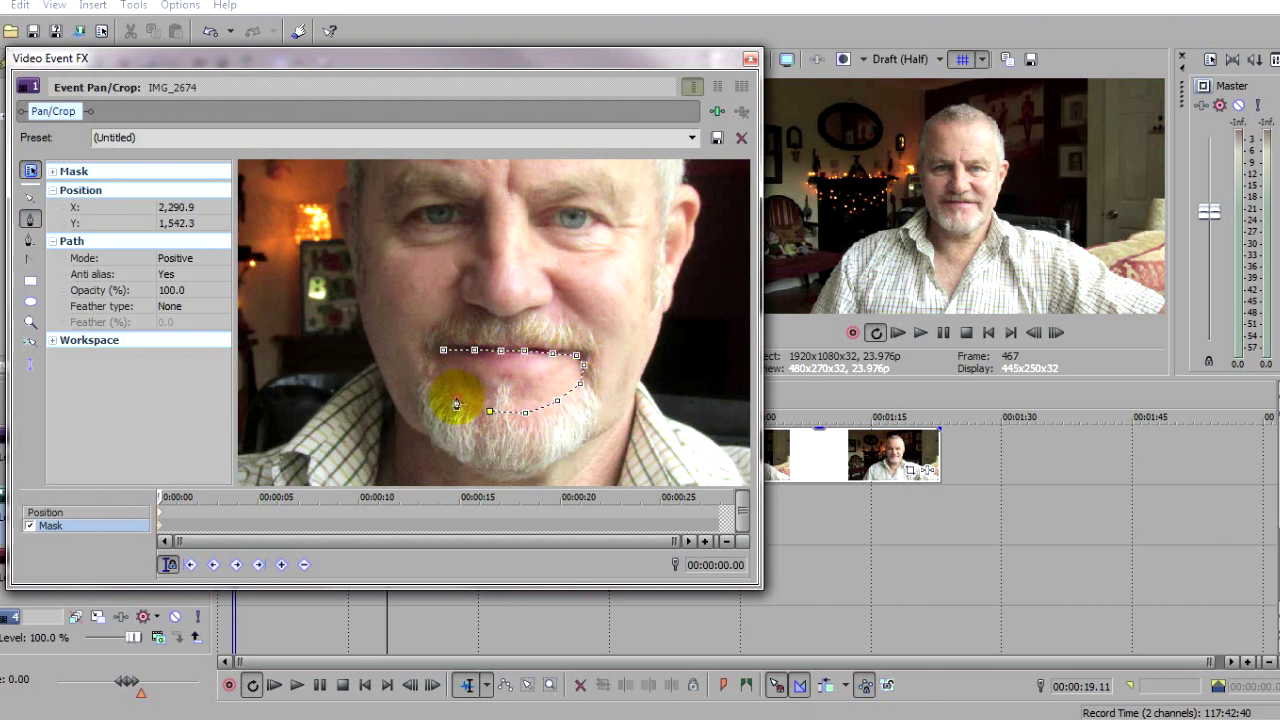
left_click(442, 353)
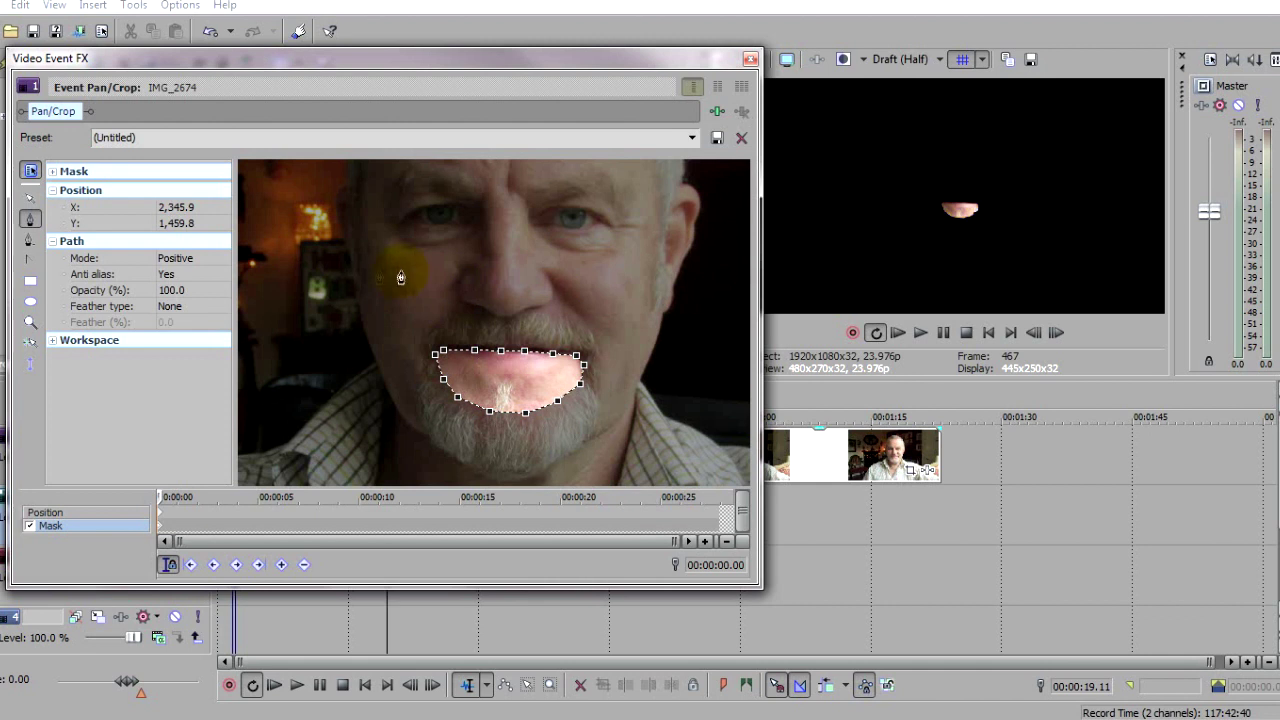
Set the mask Path Mode to Negative and close the Pan/Crop window
left_click(212, 258)
left_click(203, 285)
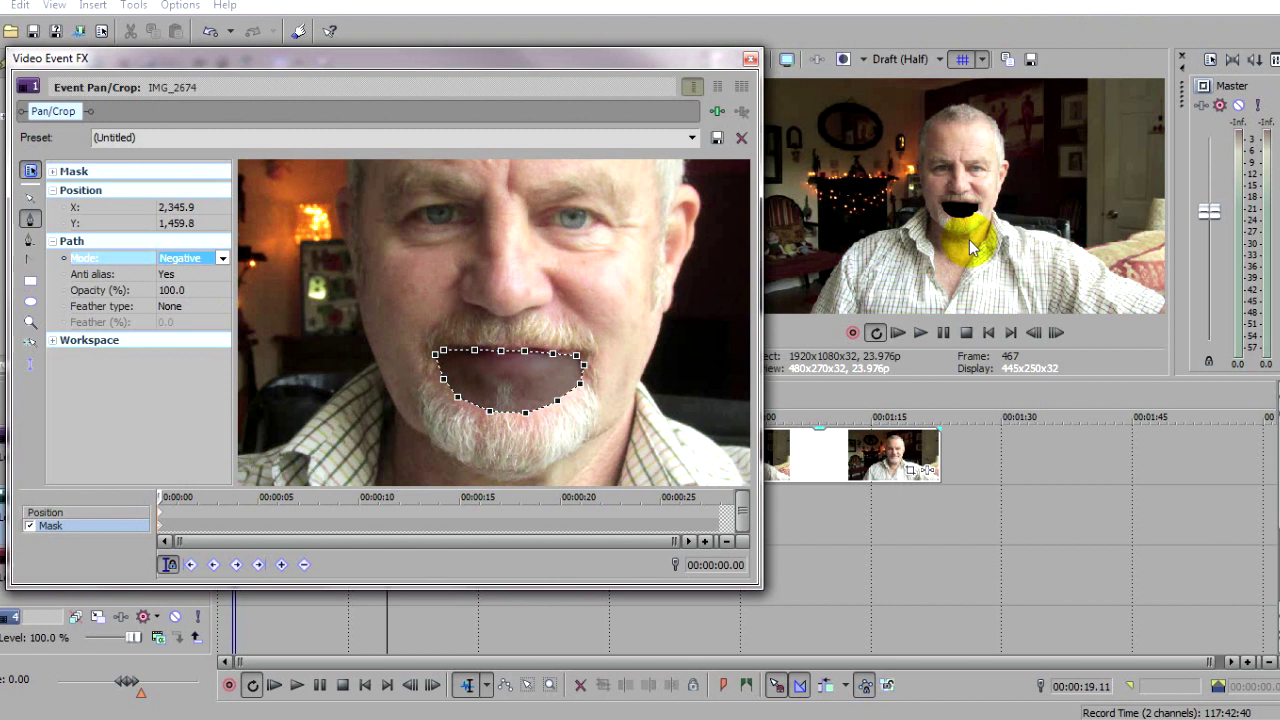
key("Down")
key("Down")
key("Down")
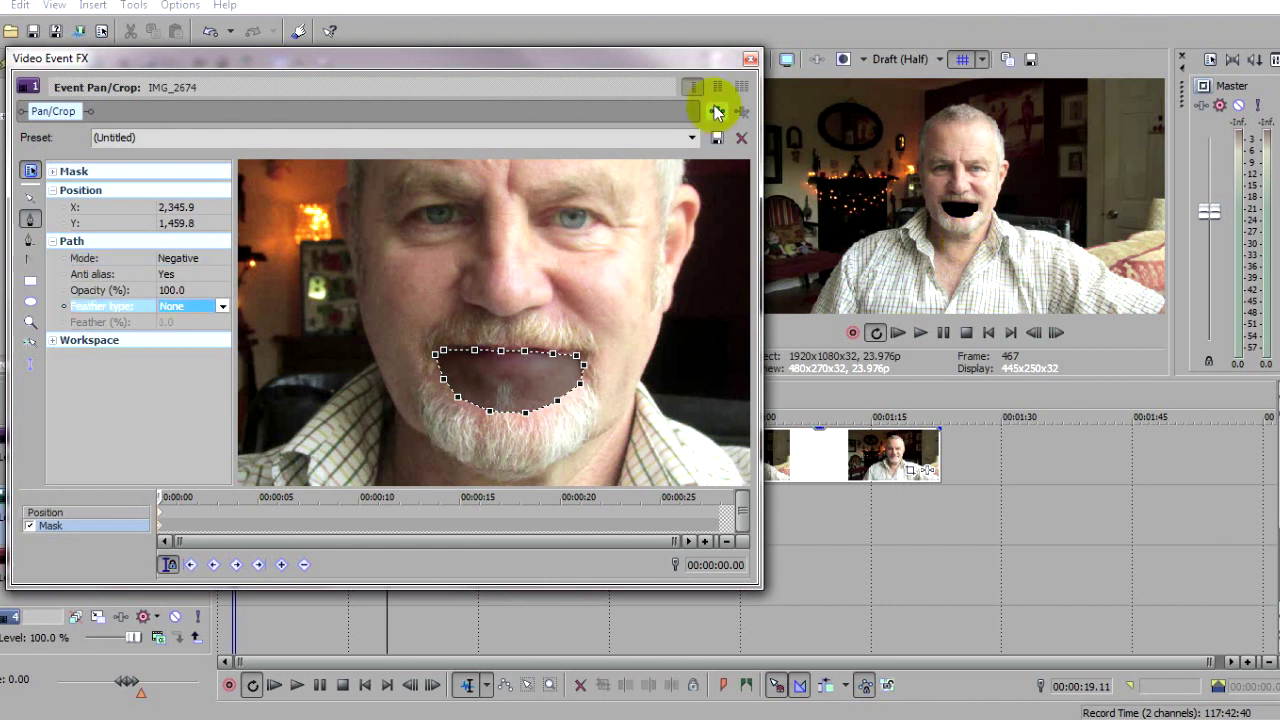
left_click(751, 62)
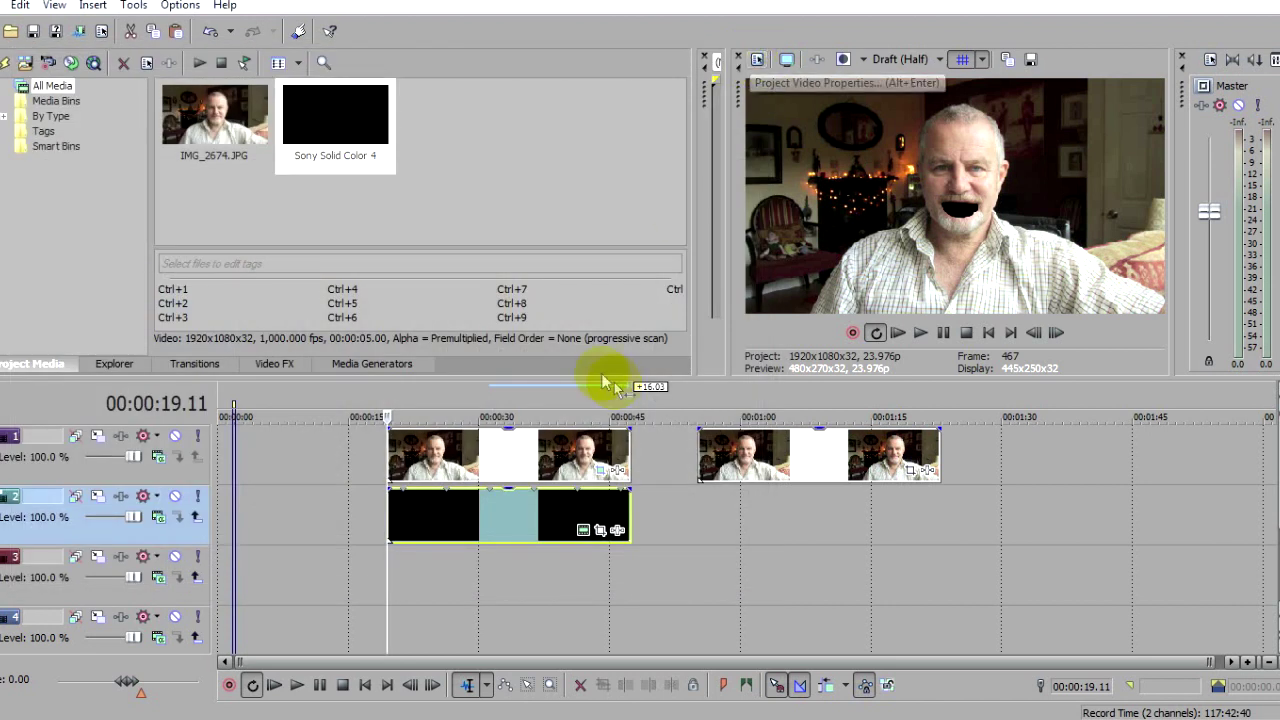
Move the black solid to track 3 and align the photo copy above the masked photo, then open the copy's Pan/Crop
left_click(453, 397)
left_click(537, 400)
left_click_drag(481, 460, 508, 514)
left_click_drag(745, 465, 421, 470)
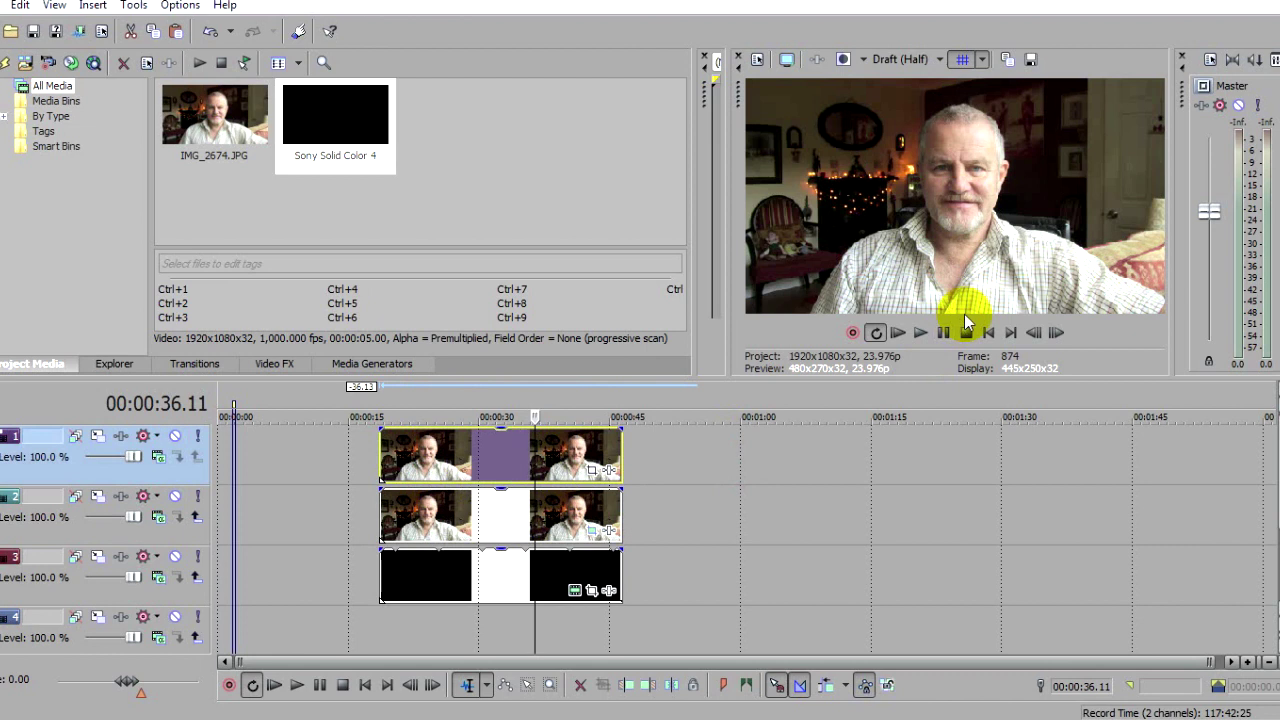
left_click(593, 472)
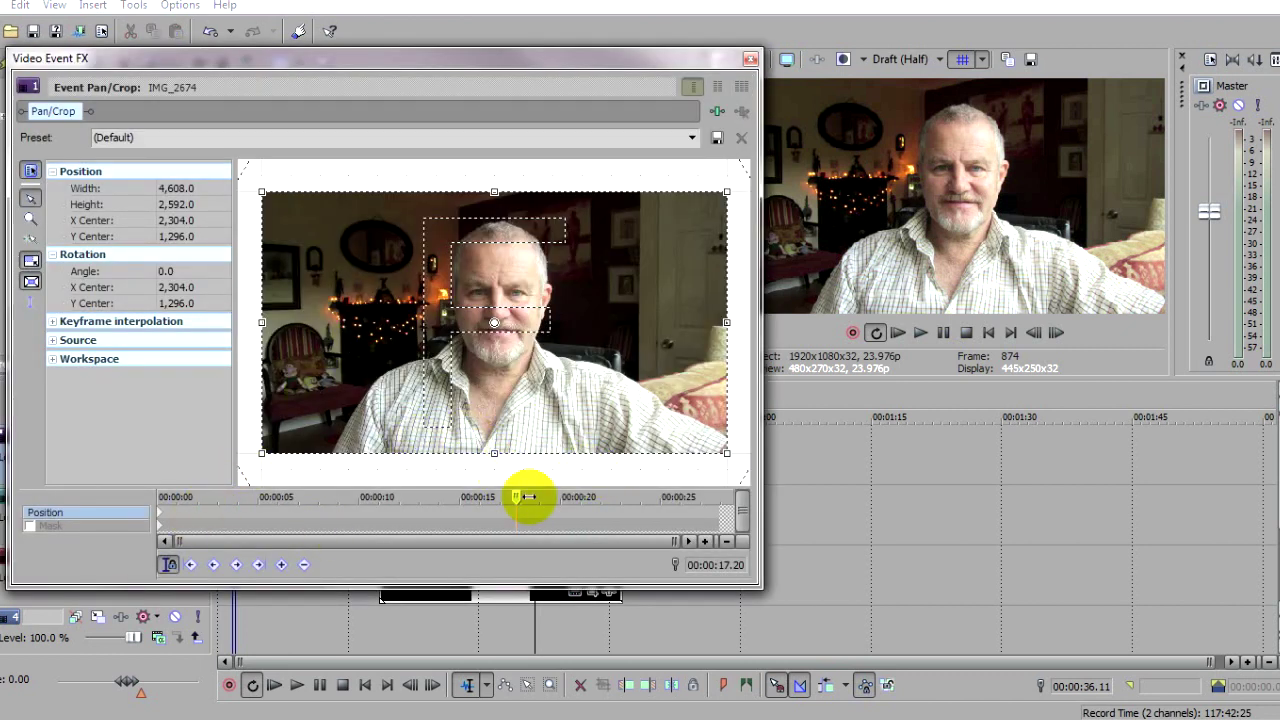
Enable the mask on the top photo at the clip start, select the Anchor Creation tool and zoom in
left_click(237, 498)
left_click(155, 498)
left_click(31, 527)
left_click(502, 360)
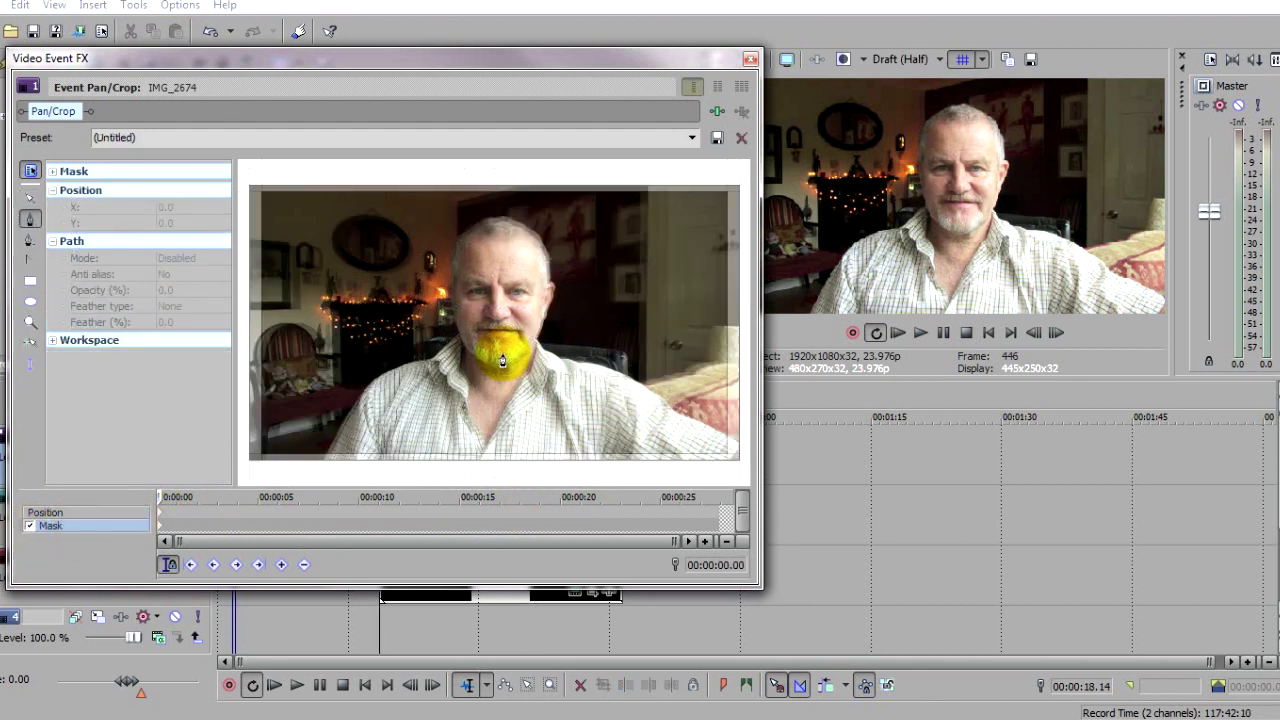
scroll(502, 360, "up", 5)
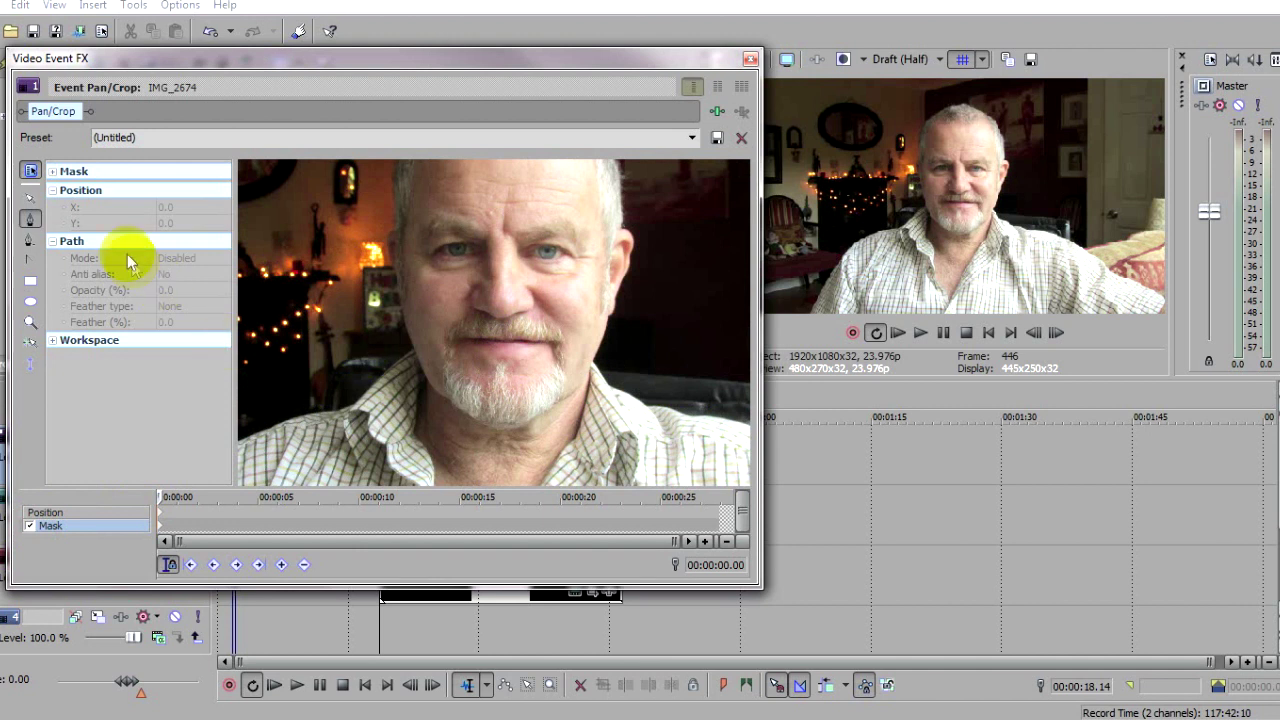
left_click(36, 226)
left_click(512, 335)
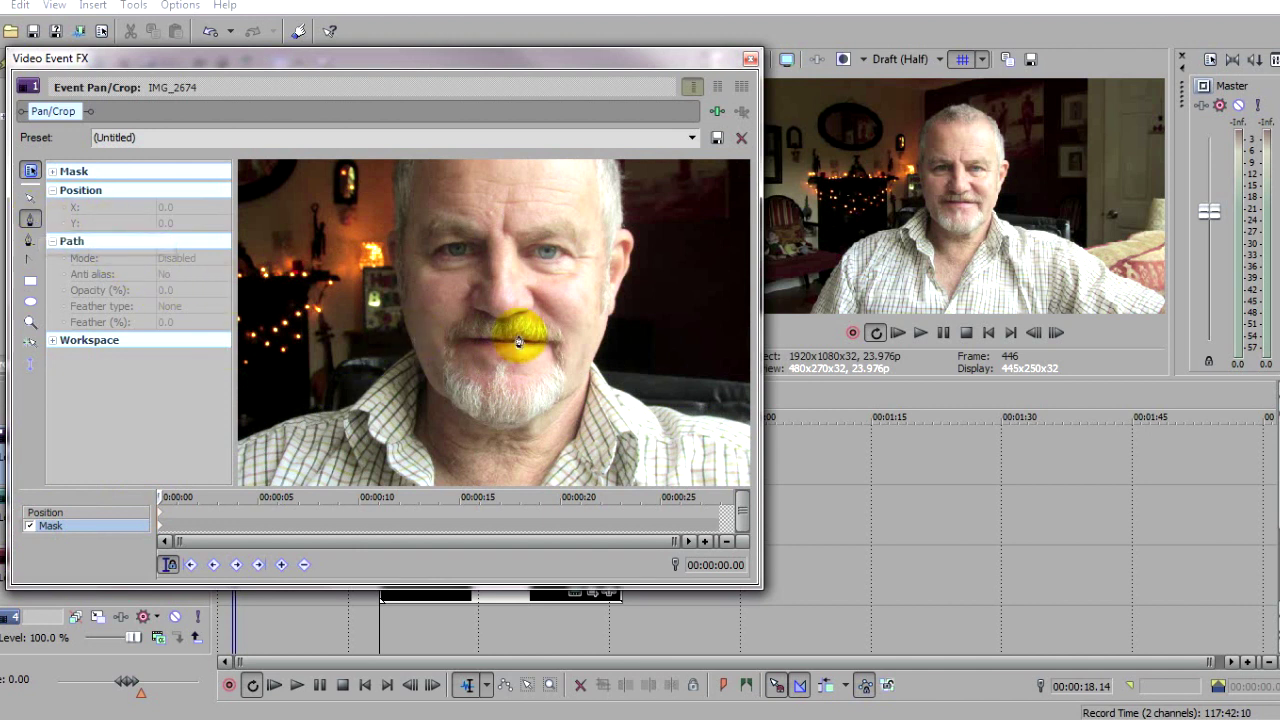
scroll(512, 335, "up", 3)
Trace a closed mask down the cheek, along the chin, up the beard and across the upper lip
left_click(489, 347)
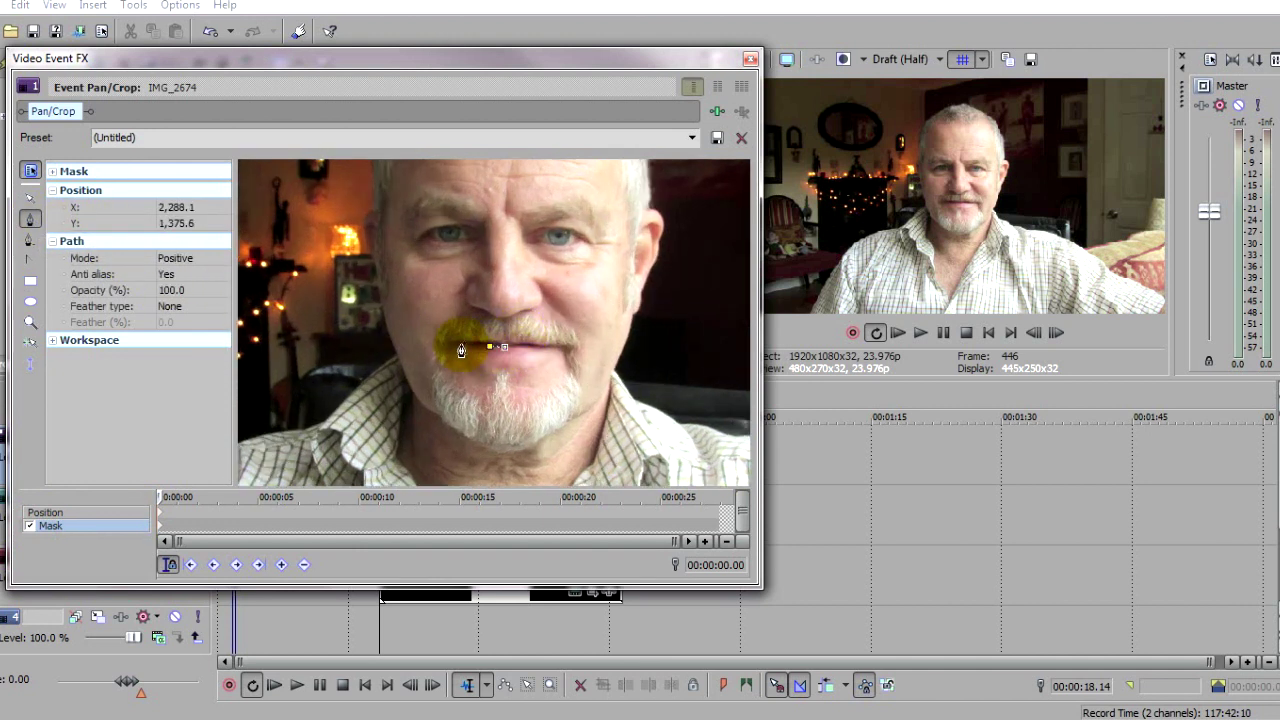
left_click(431, 375)
left_click(434, 400)
left_click(445, 419)
left_click(479, 442)
left_click(510, 444)
left_click(534, 441)
left_click(562, 426)
left_click(581, 410)
left_click(579, 378)
left_click(577, 351)
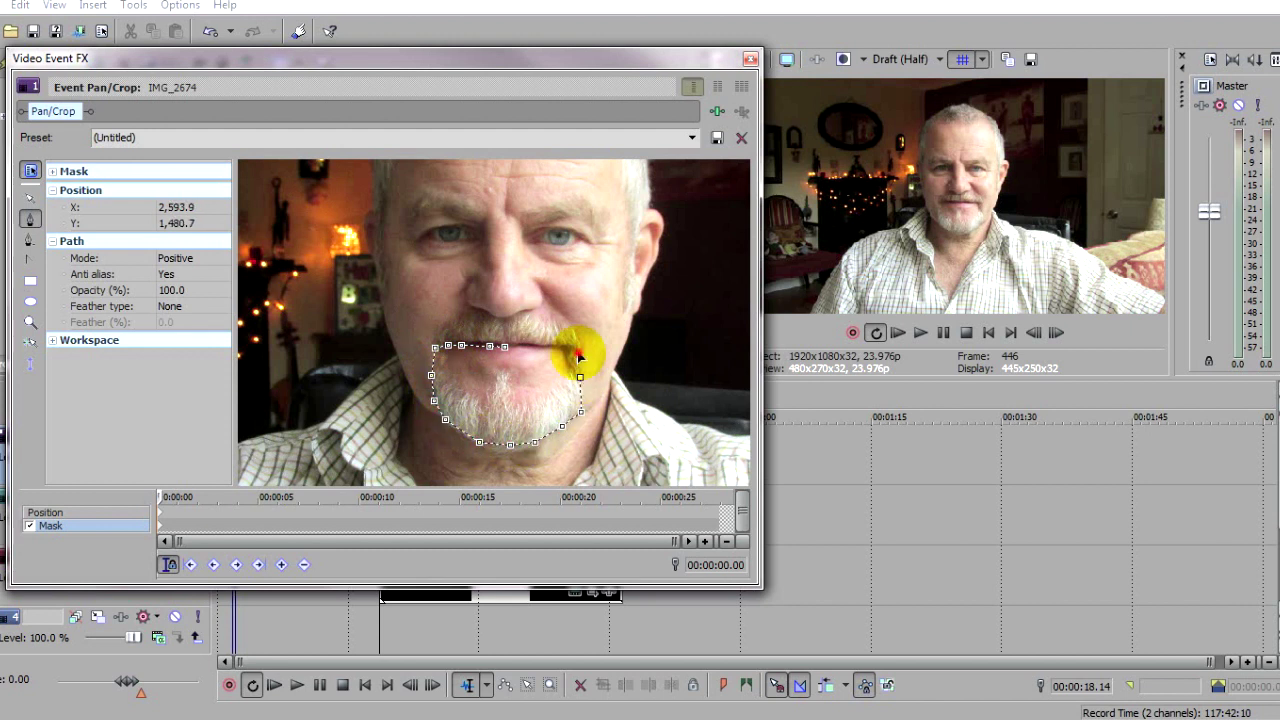
left_click(541, 347)
left_click(517, 350)
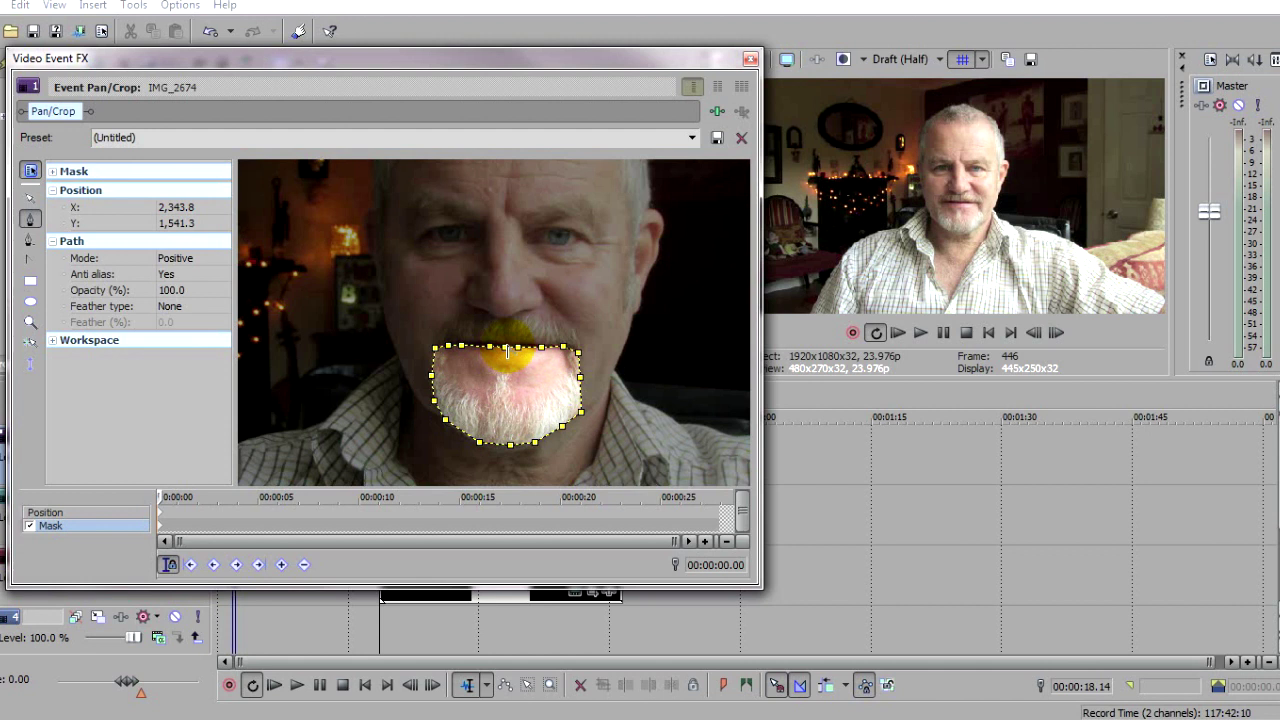
left_click(468, 365)
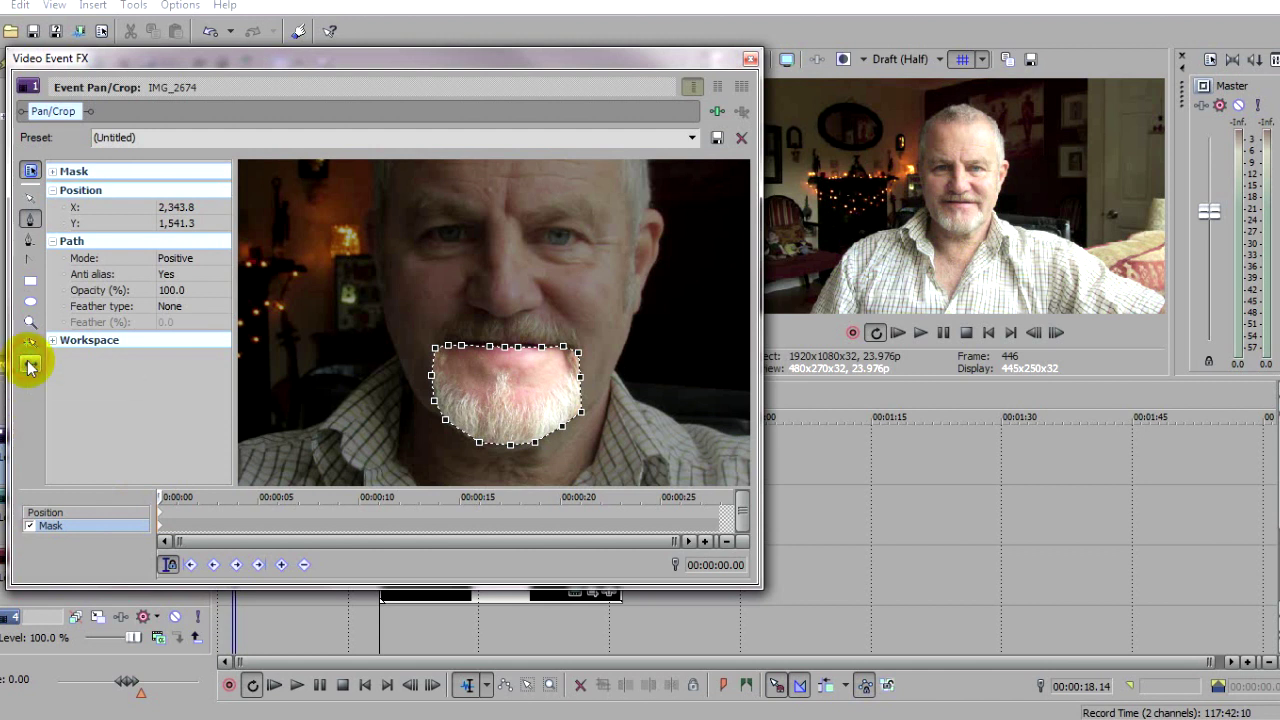
left_click(28, 364)
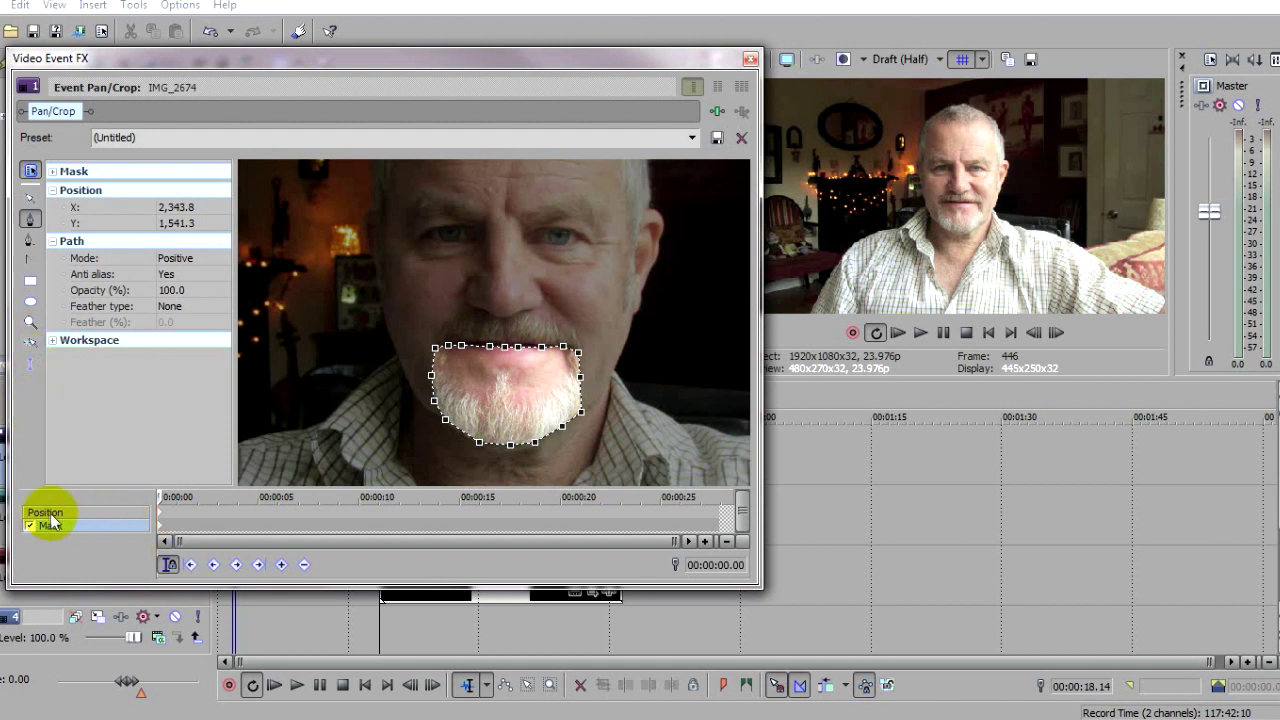
Shift the crop frame down, set a Position keyframe at 00:00:02.20, and move to 2.22
left_click(158, 514)
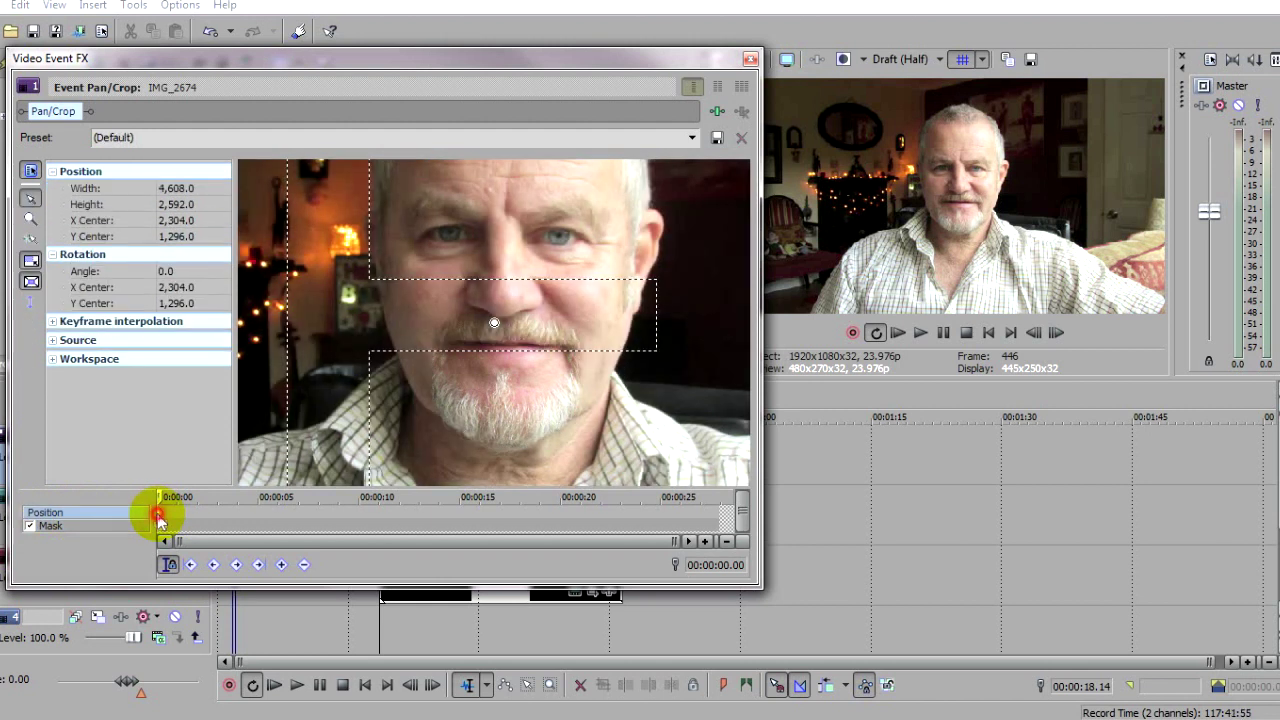
mouse_move(499, 381)
left_mouse_down()
mouse_move(506, 361)
mouse_move(480, 420)
mouse_move(497, 357)
mouse_move(512, 382)
left_mouse_up()
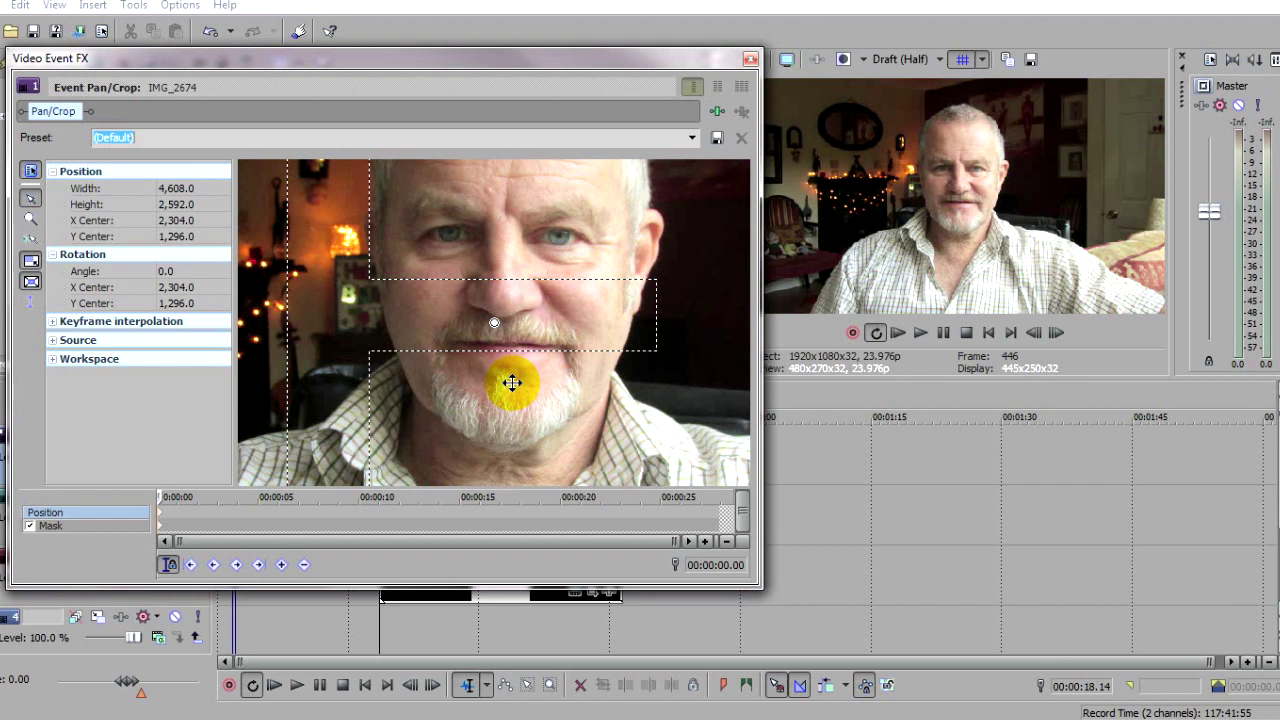
left_click(214, 512)
left_click(281, 565)
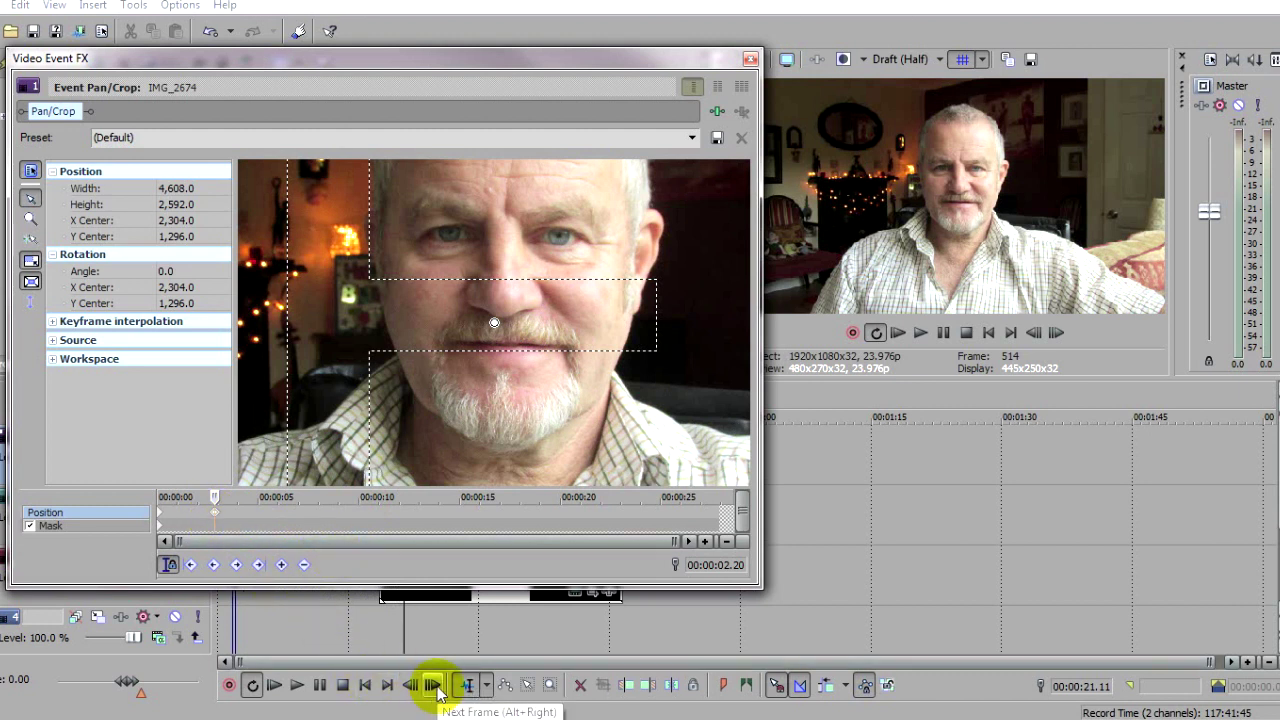
left_click(438, 694)
left_click(220, 524)
scroll(220, 524, "up", 6)
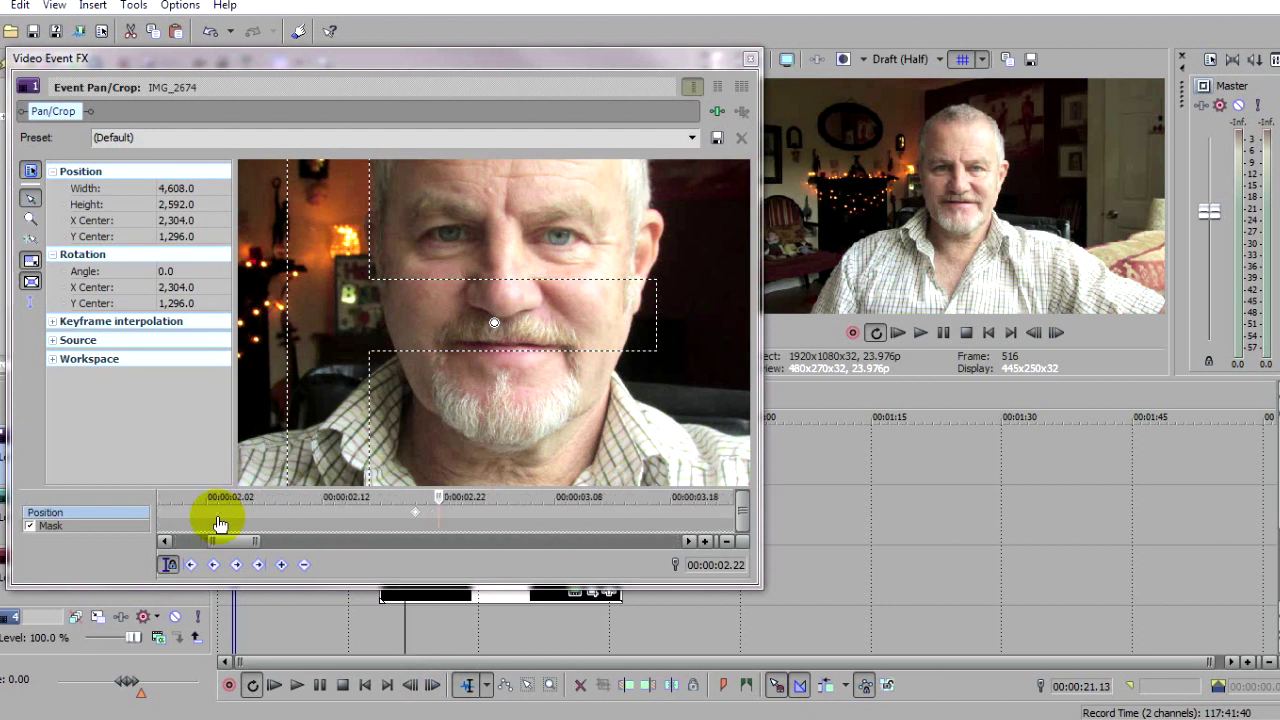
Add a 2.22 Position keyframe with the chin lowered, plus holding keyframes at 3.02 and 3.04
left_click(282, 566)
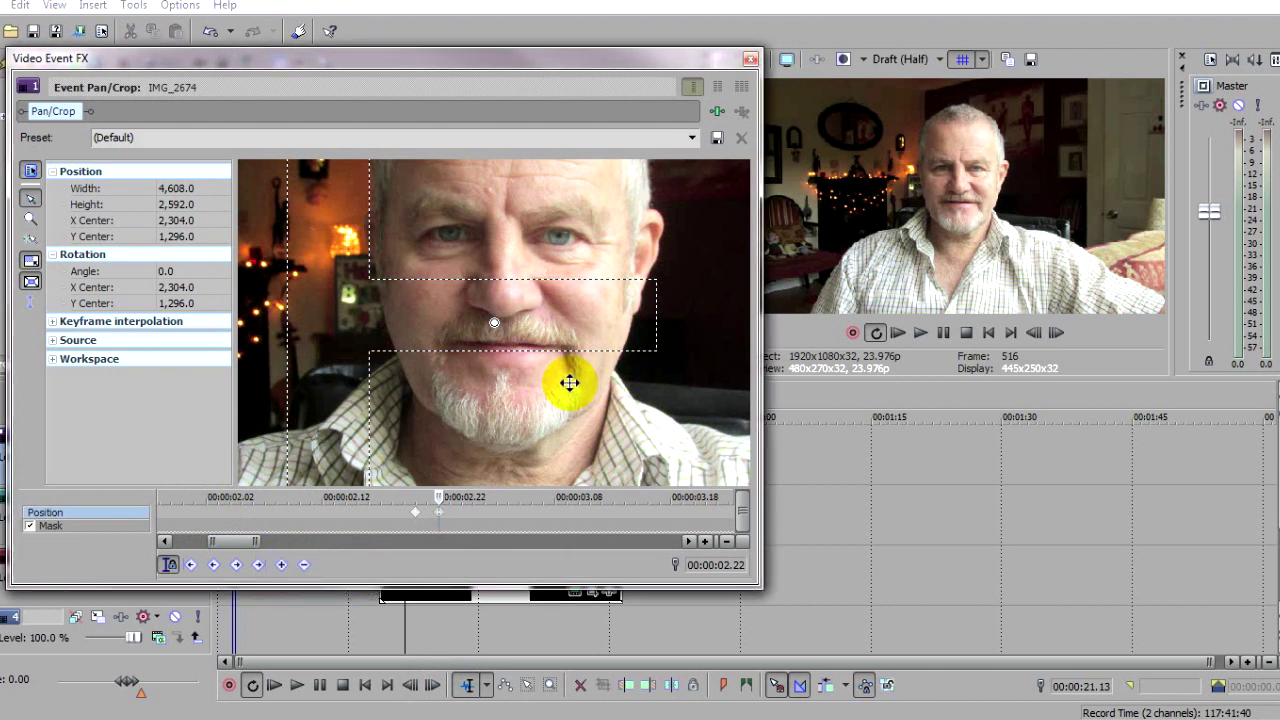
left_click_drag(569, 383, 571, 366)
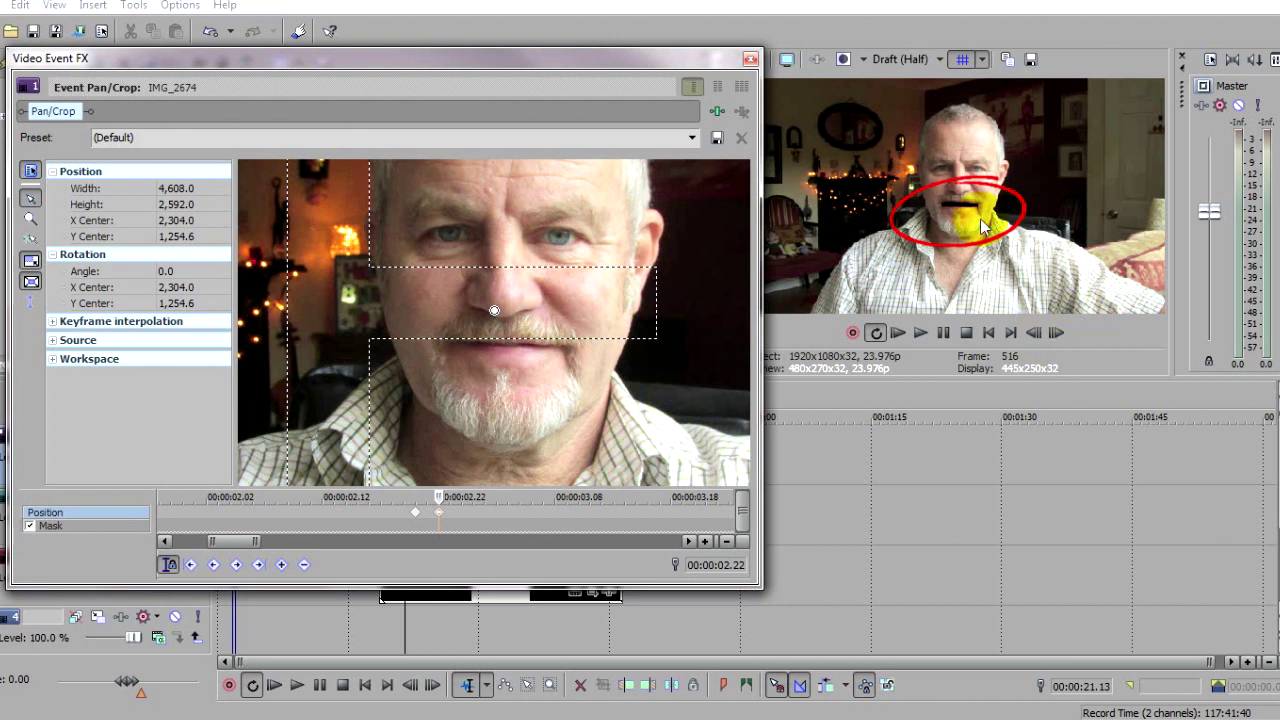
left_click_drag(438, 498, 498, 497)
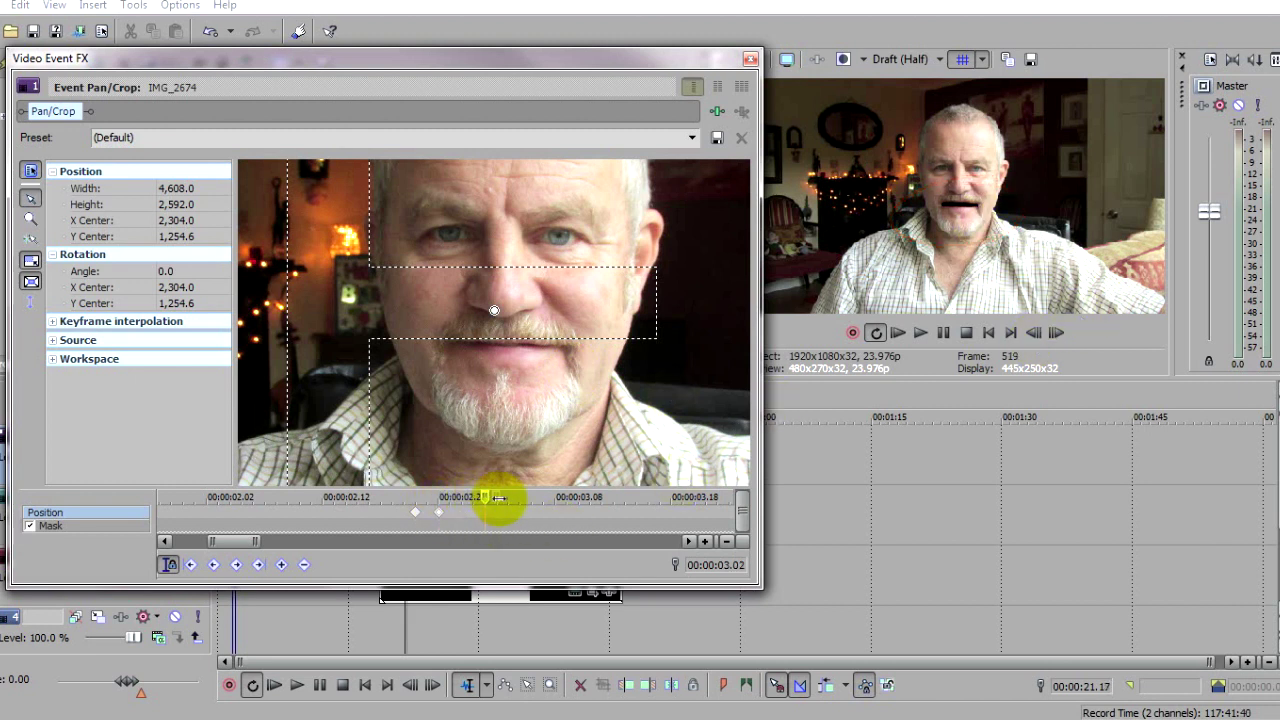
left_click(281, 564)
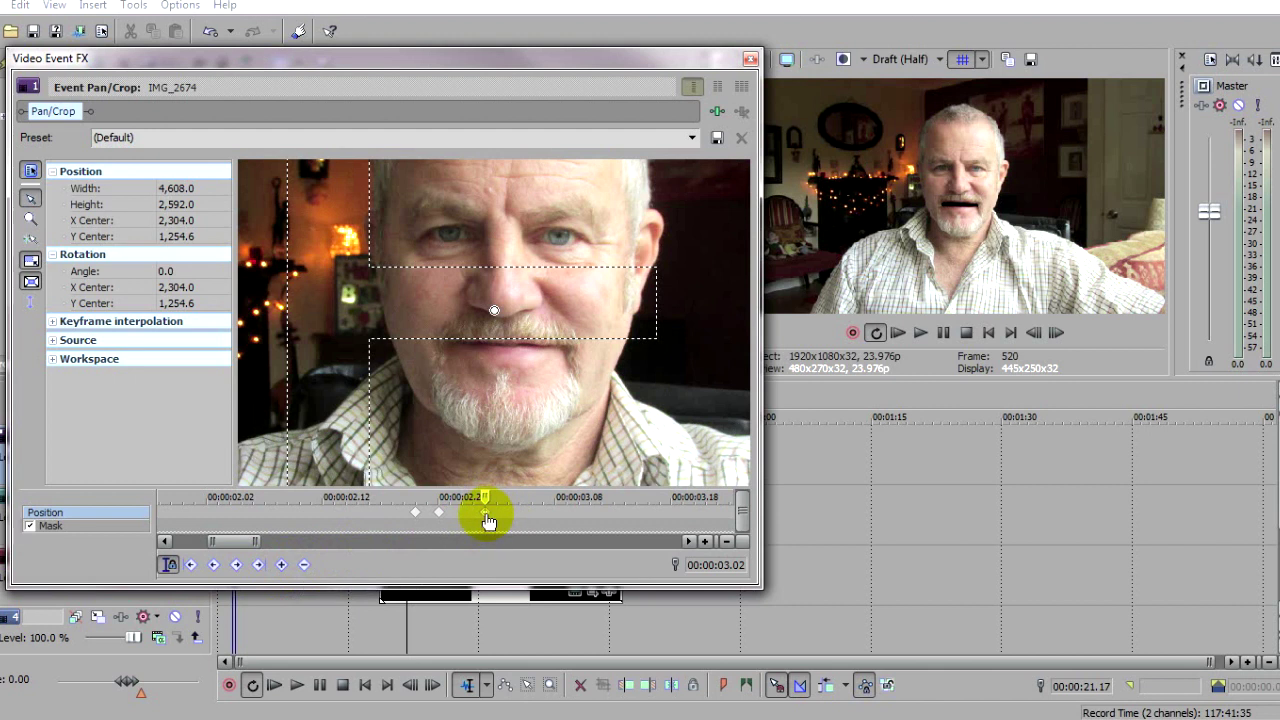
left_click(433, 685)
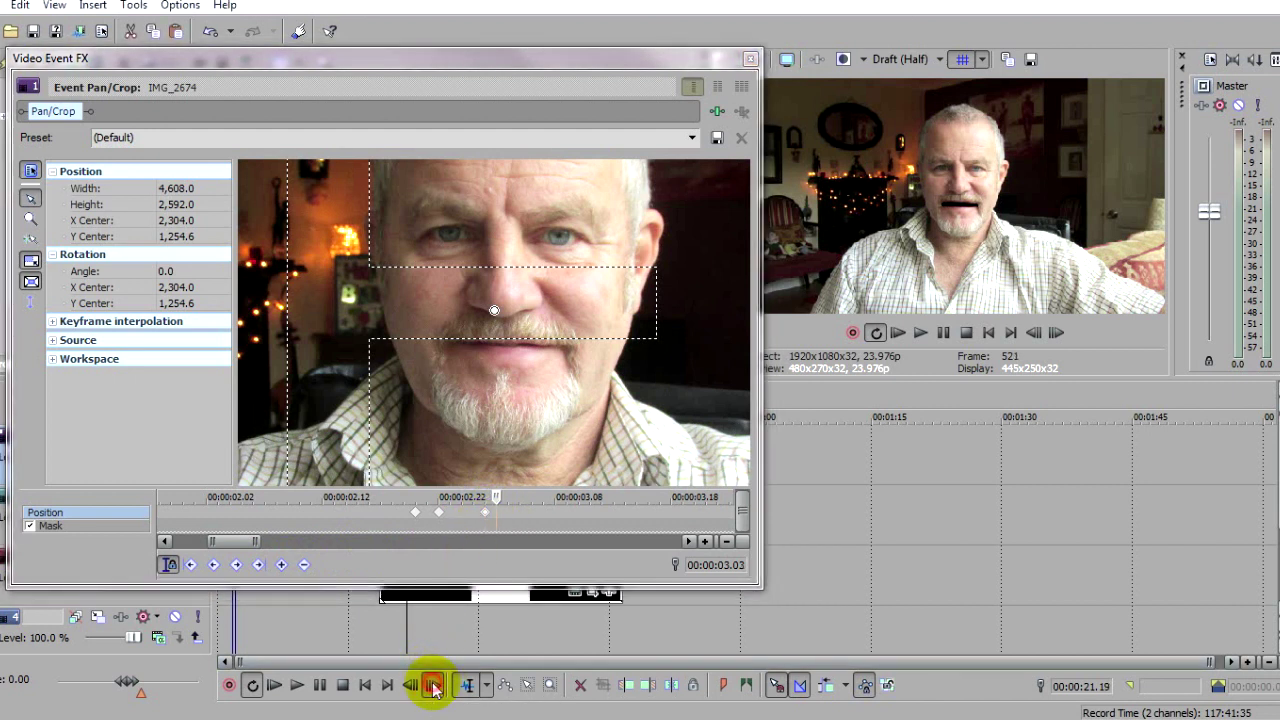
left_click(281, 564)
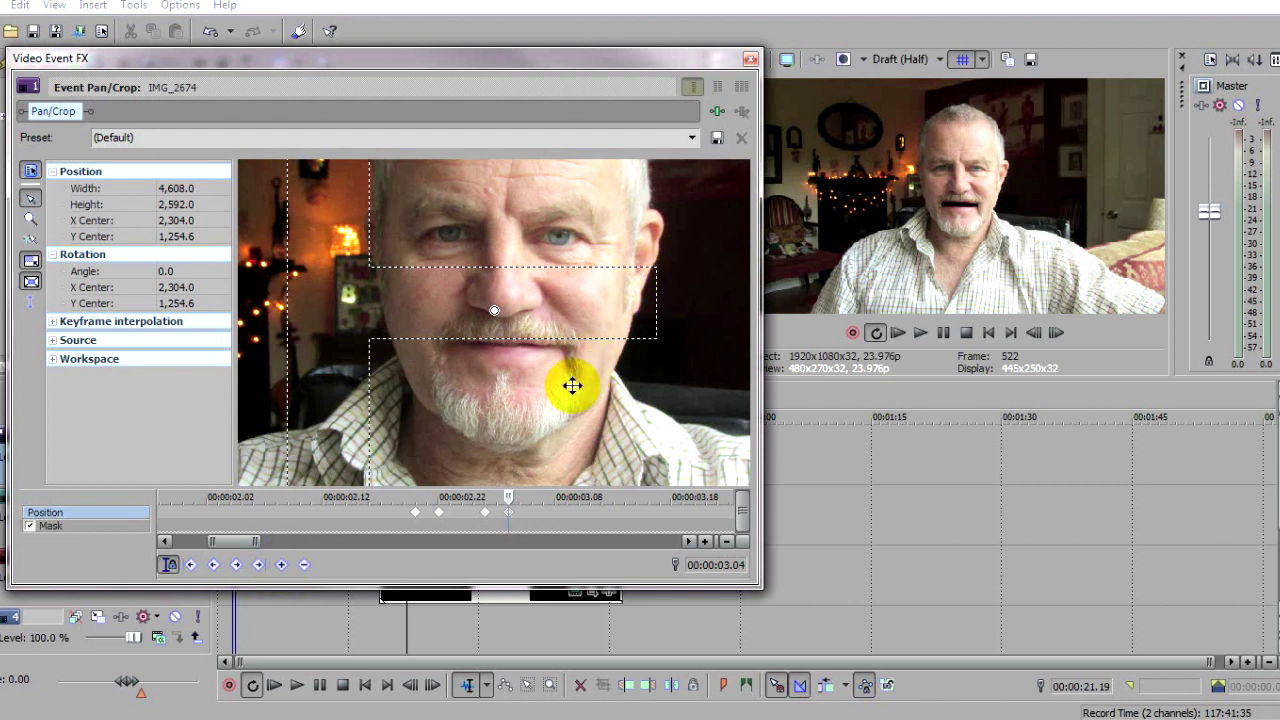
Copy the closed-mouth keyframe at 2.20 and paste it onto the 3.04 keyframe
left_click(416, 517)
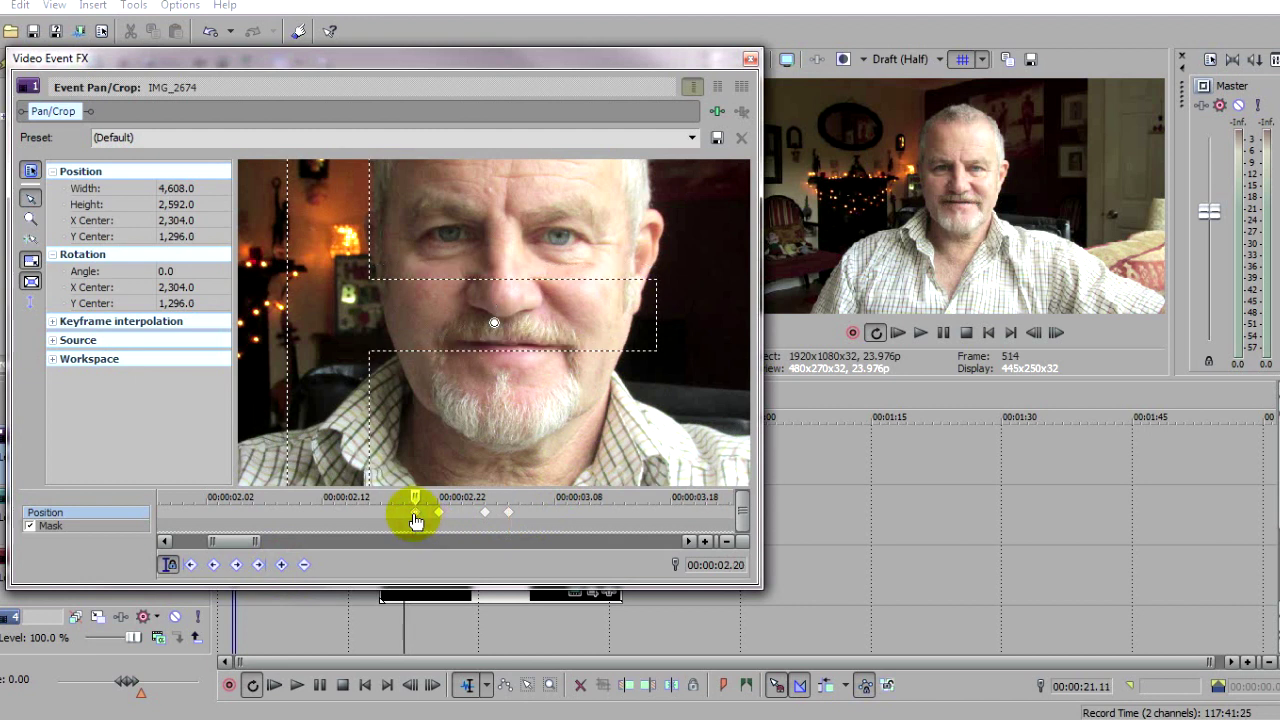
right_click(416, 518)
left_click(486, 323)
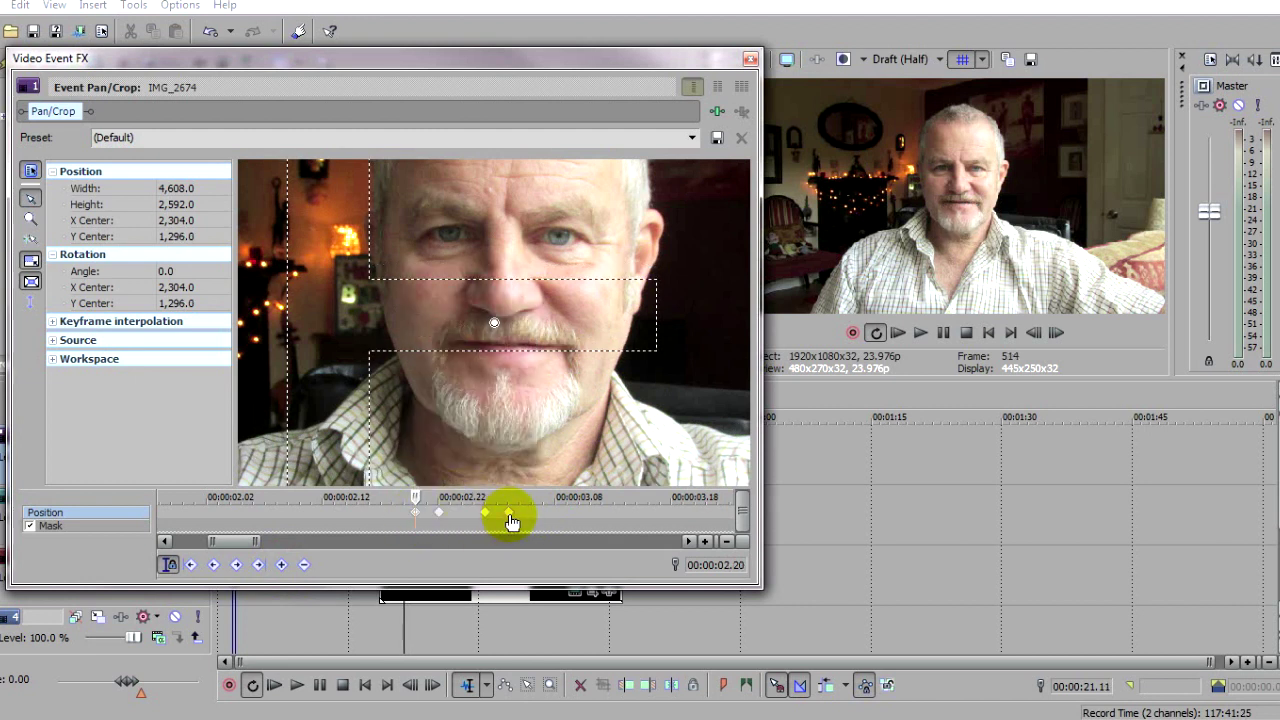
left_click(509, 514)
right_click(509, 514)
left_click(580, 344)
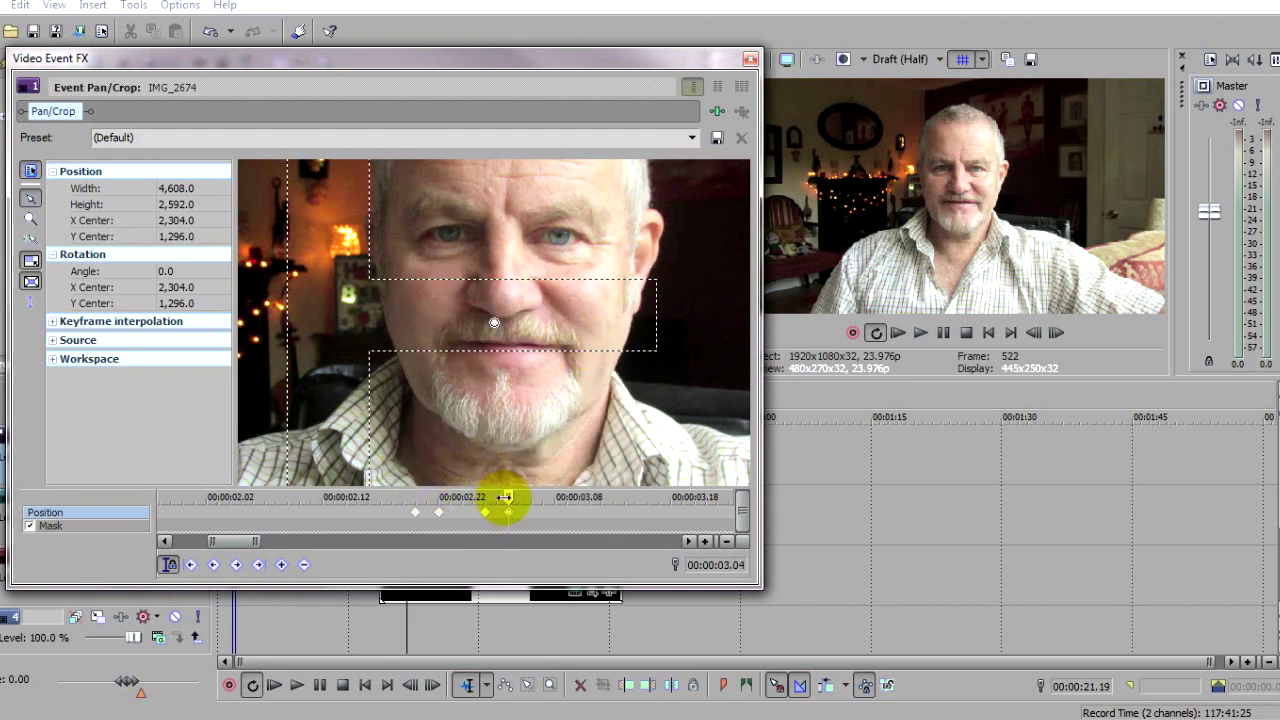
Preview the mouth motion between the 2.20 and 3.04 keyframes, around 3.03 to 3.08
left_click(416, 512)
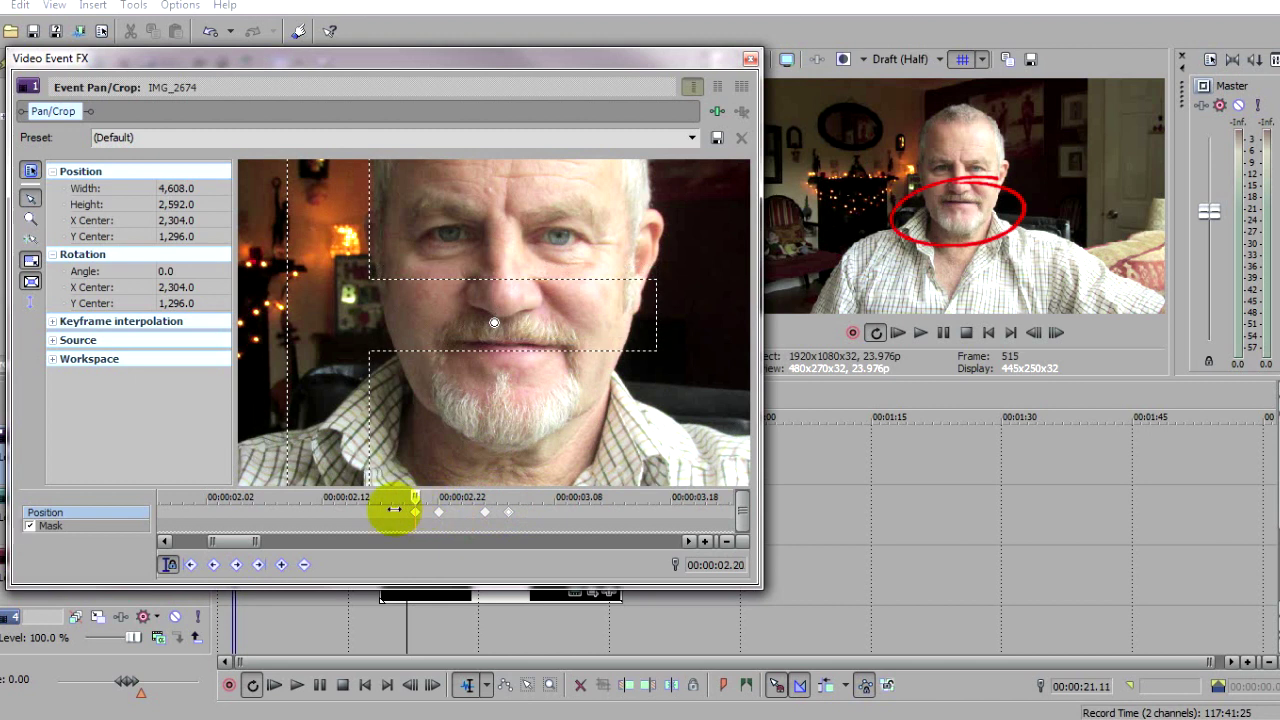
left_click(508, 510)
mouse_move(482, 508)
left_mouse_down()
mouse_move(394, 508)
mouse_move(496, 508)
left_mouse_up()
left_click(553, 510)
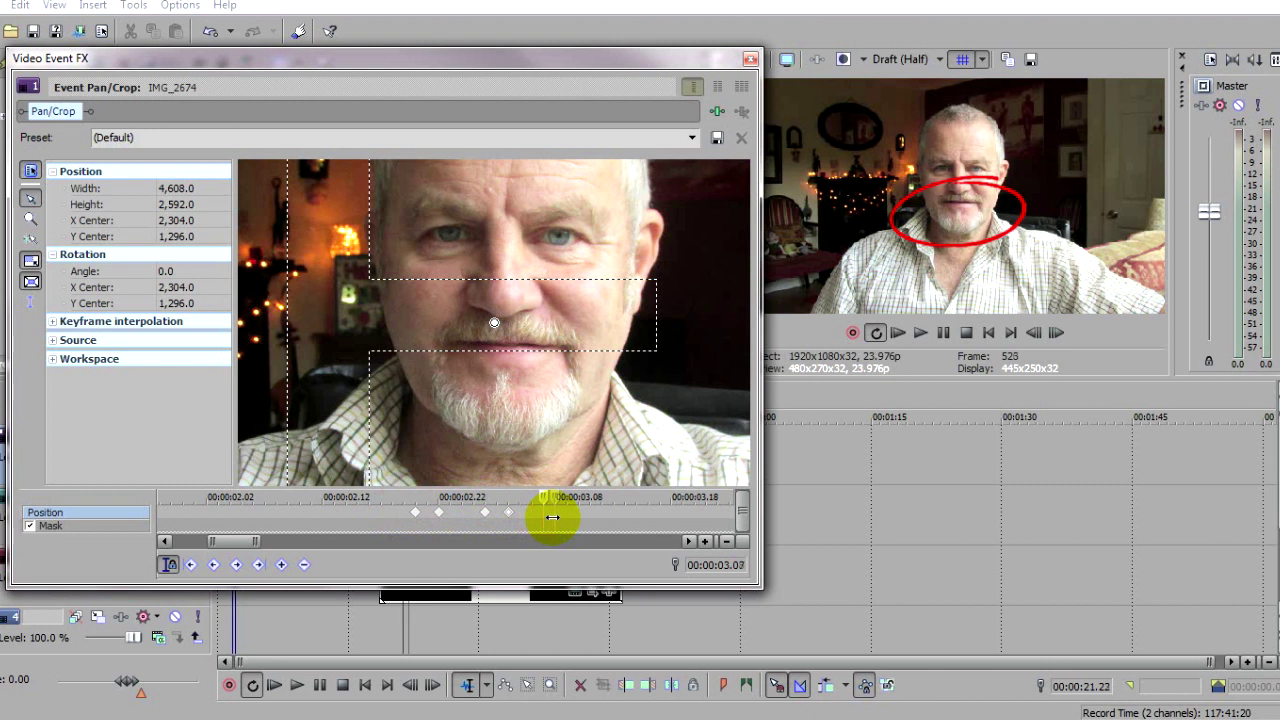
scroll(497, 514, "down", 5)
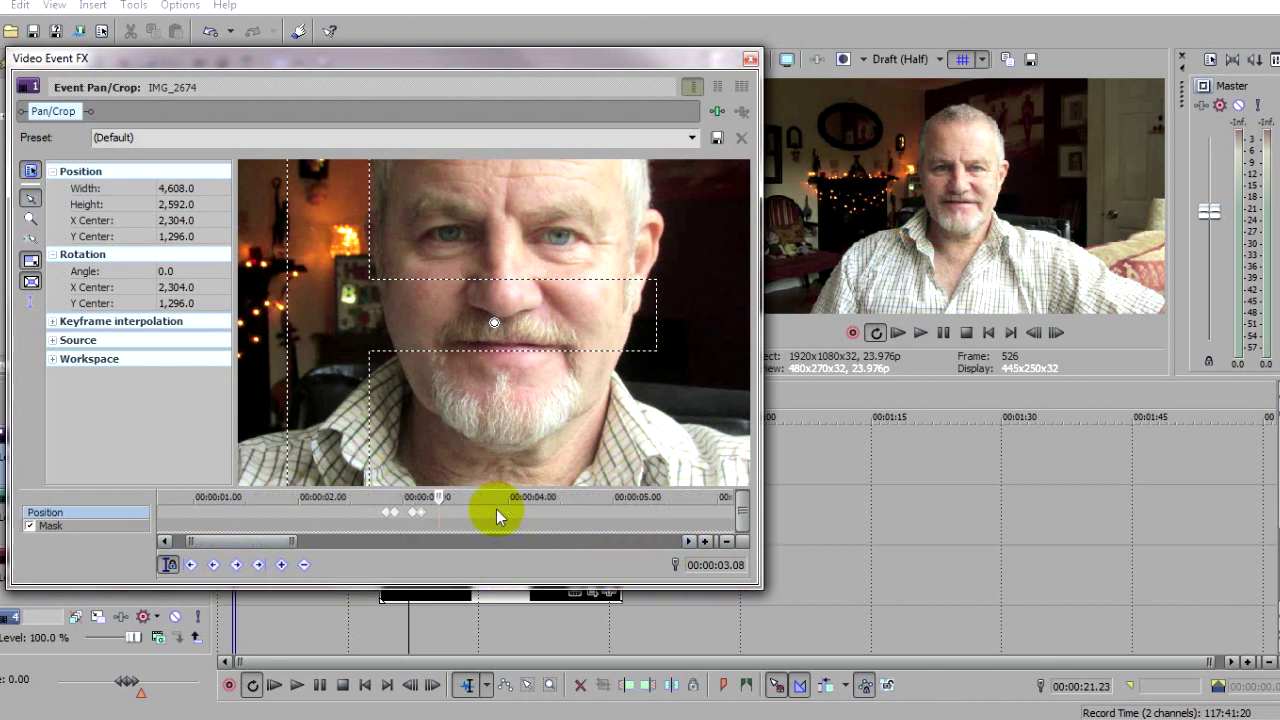
Paste three more sets of mouth keyframes at later times, extending motion to about 00:00:05
left_click(390, 514)
right_click(380, 514)
left_click(428, 400)
right_click(399, 512)
left_click(471, 338)
left_click(439, 512)
right_click(439, 512)
left_click(486, 340)
right_click(475, 520)
left_click(523, 349)
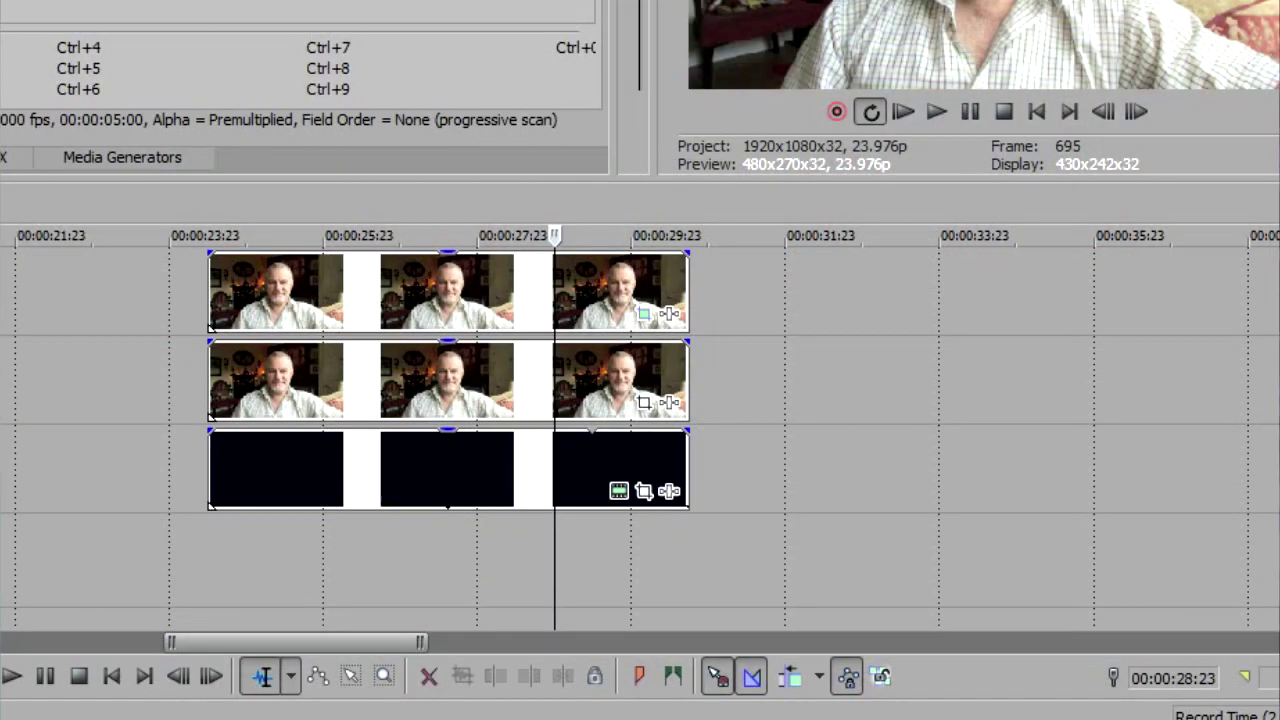
left_click_drag(1150, 550, 275, 569)
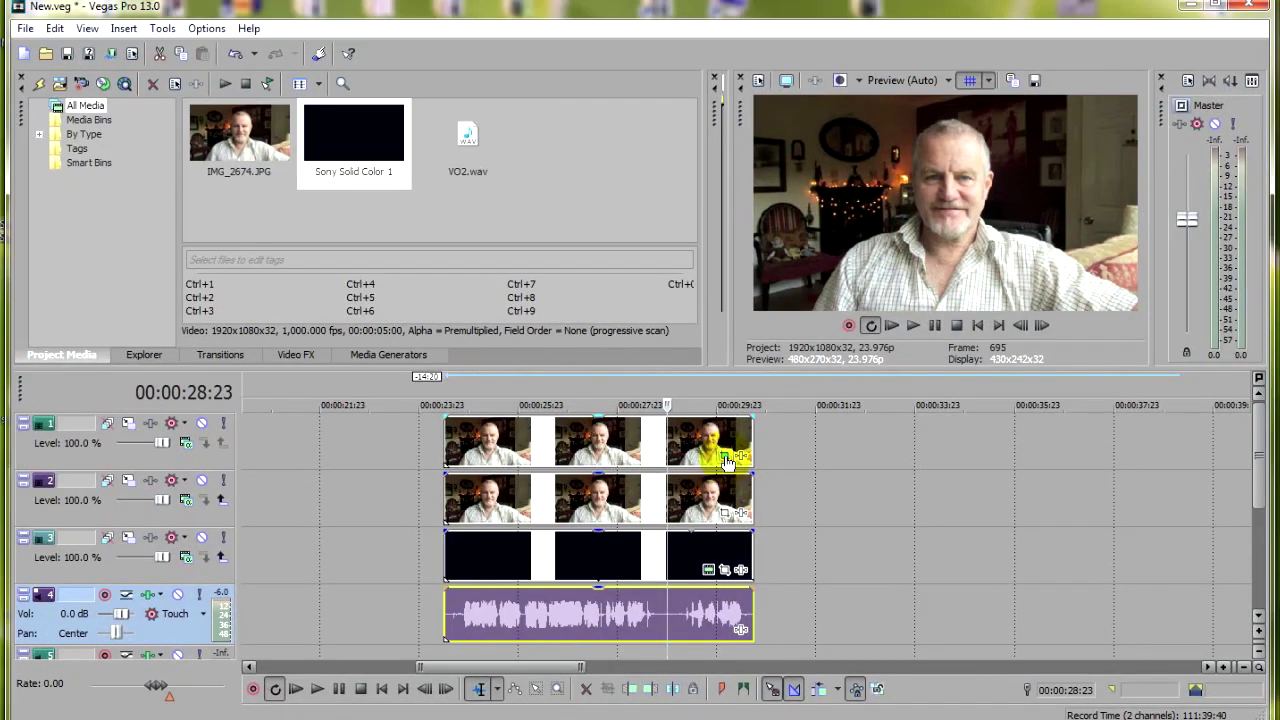
In Pan/Crop, shift the last two Position keyframes later, near 00:00:05.16, and play back the talking motion
left_click(723, 459)
left_click_drag(434, 521, 563, 514)
left_click(386, 513)
left_click_drag(270, 505, 308, 525)
left_click(282, 514)
left_click(297, 685)
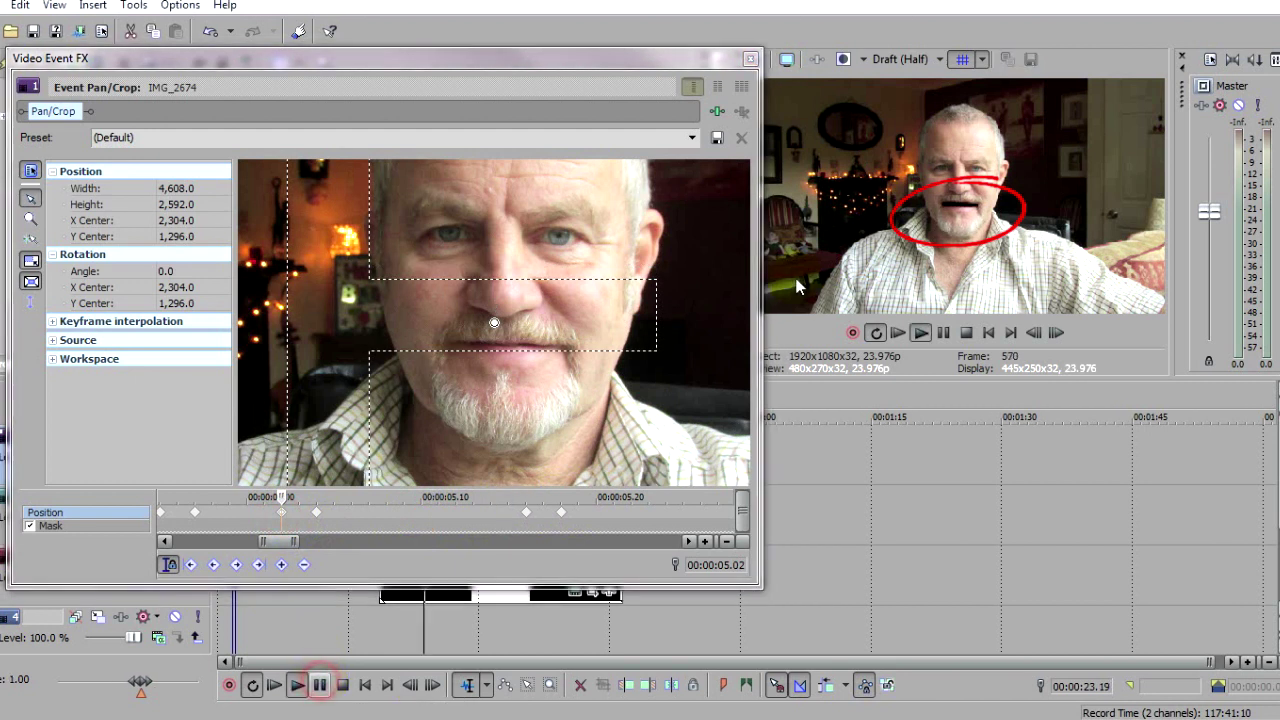
left_click(320, 686)
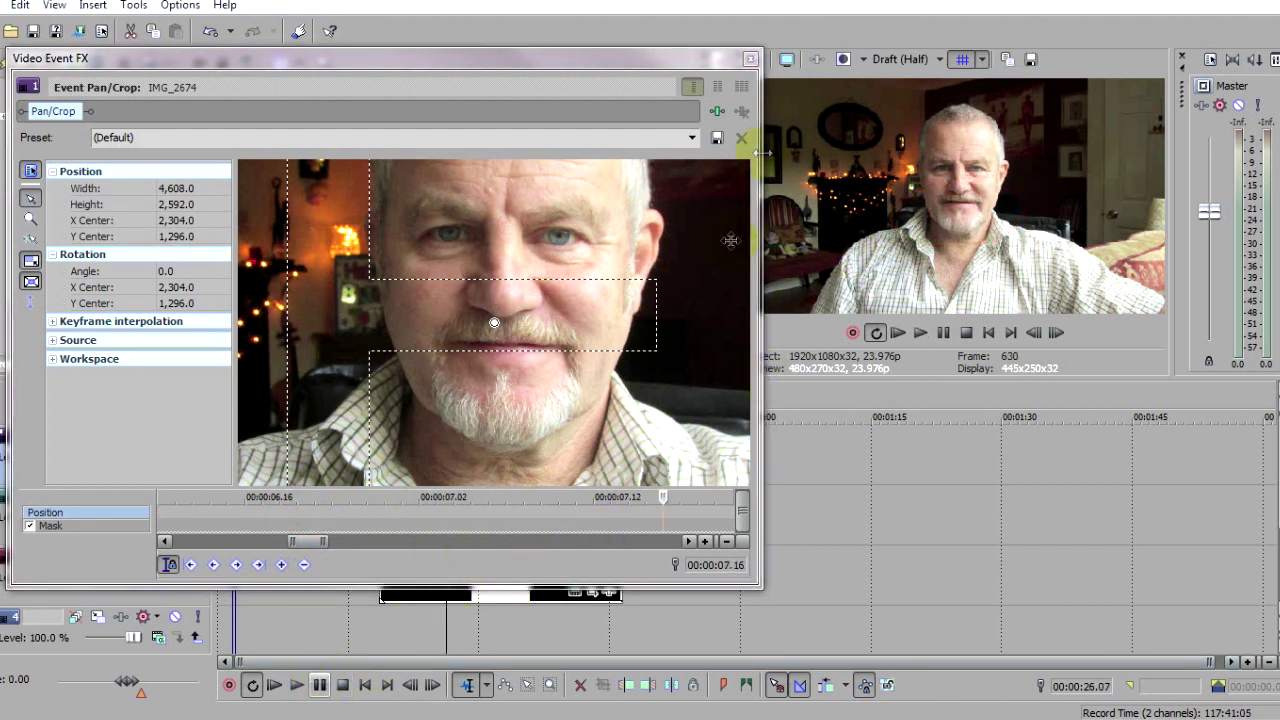